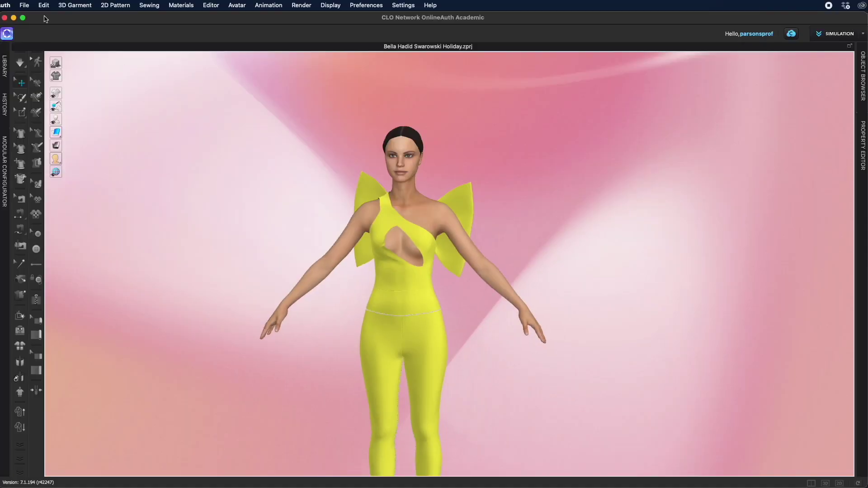
# Add the rectangular rhinestone OBJ file ending in "101-1" from the My Hardware folder to the project
pyautogui.click(25, 5)
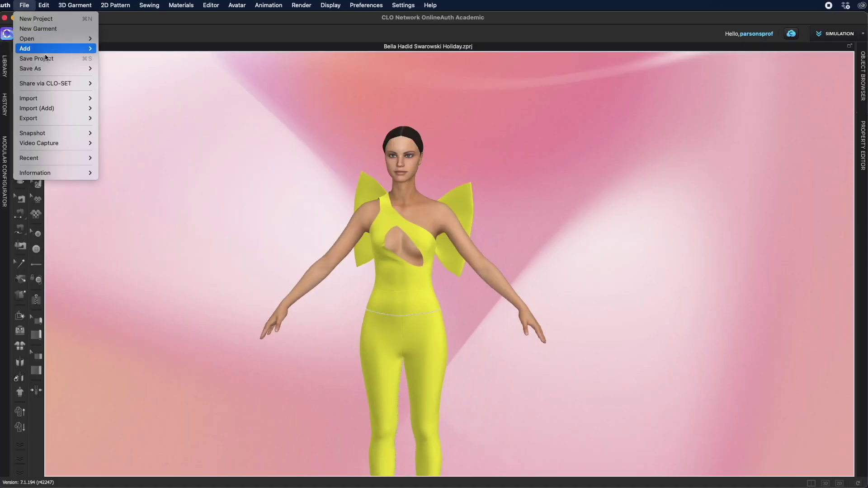
pyautogui.moveTo(55, 107)
pyautogui.click(159, 134)
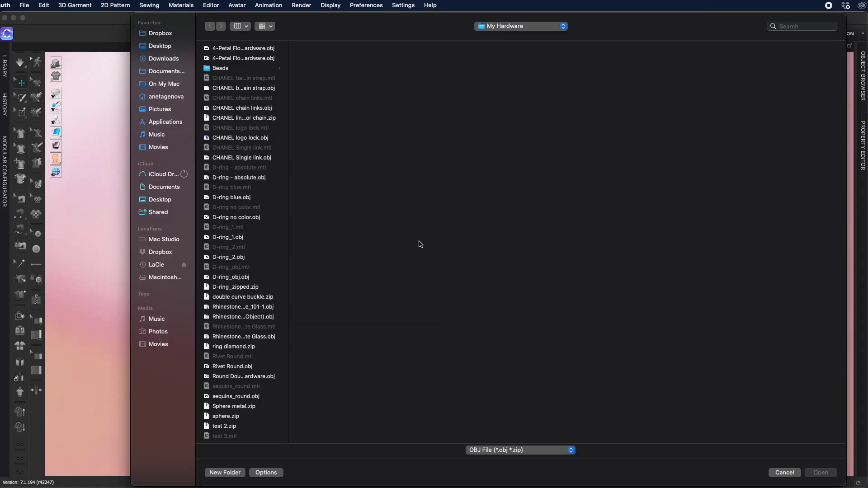
pyautogui.click(243, 307)
pyautogui.click(242, 318)
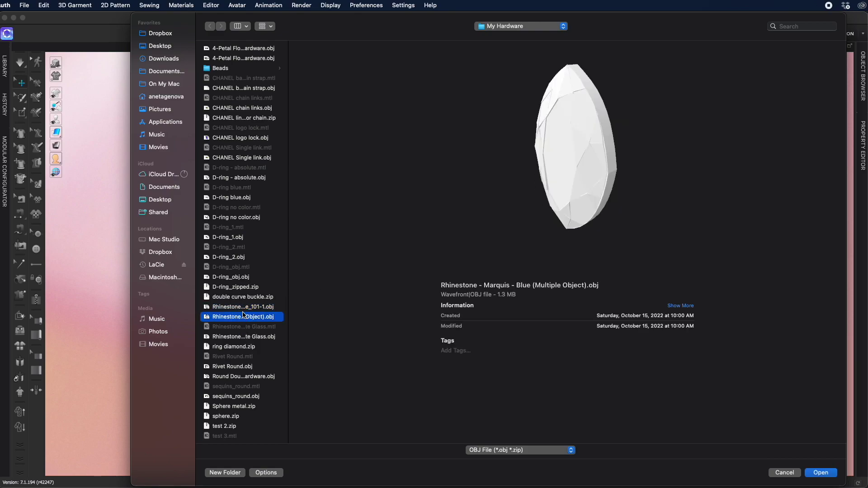
pyautogui.click(244, 308)
pyautogui.click(820, 473)
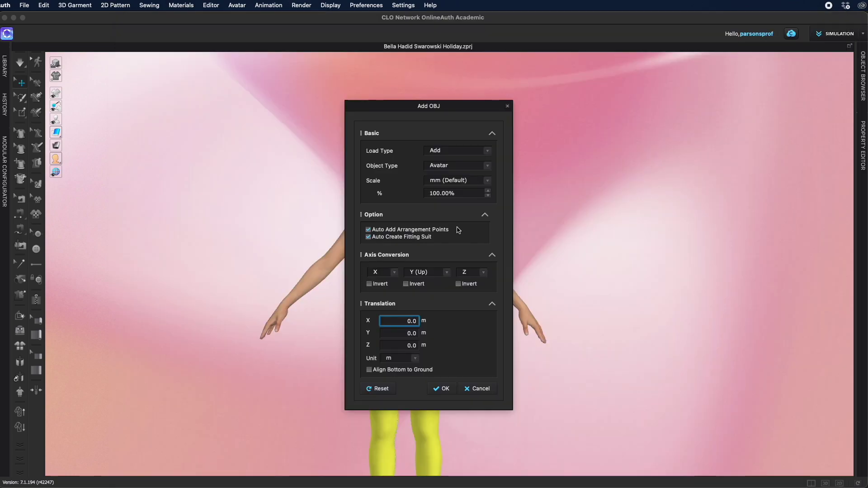
# Load the OBJ with Object Type set to Trim and place the stone at the centre front of the waist yoke
pyautogui.click(486, 166)
pyautogui.click(435, 176)
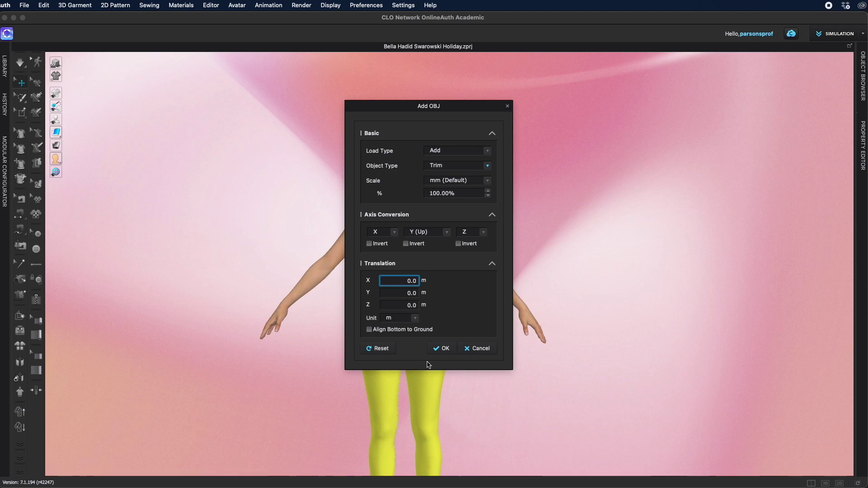
pyautogui.click(446, 348)
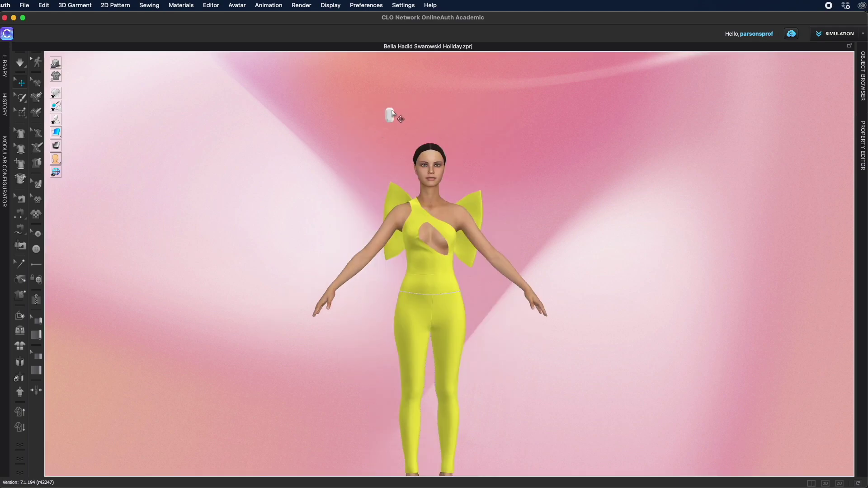
pyautogui.click(439, 281)
pyautogui.scroll(5, 482, 321)
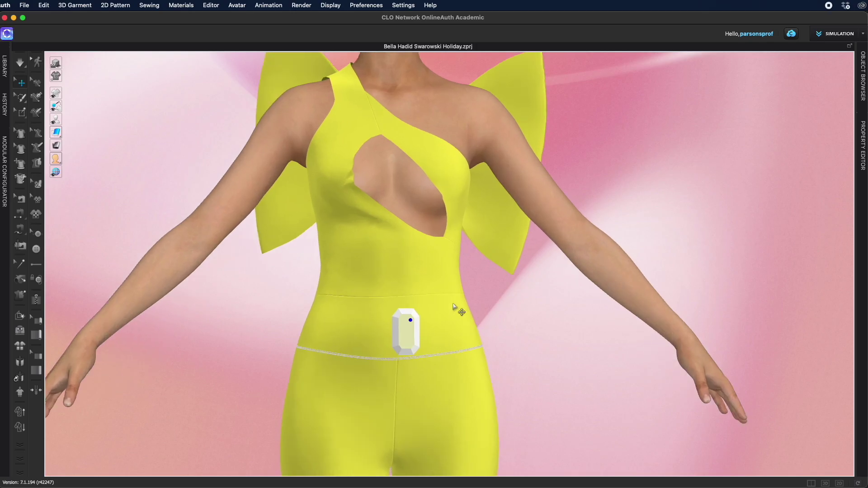
# Check the Swarovski outfit reference photos in the image viewer for the belt stones
pyautogui.press('super+Tab')
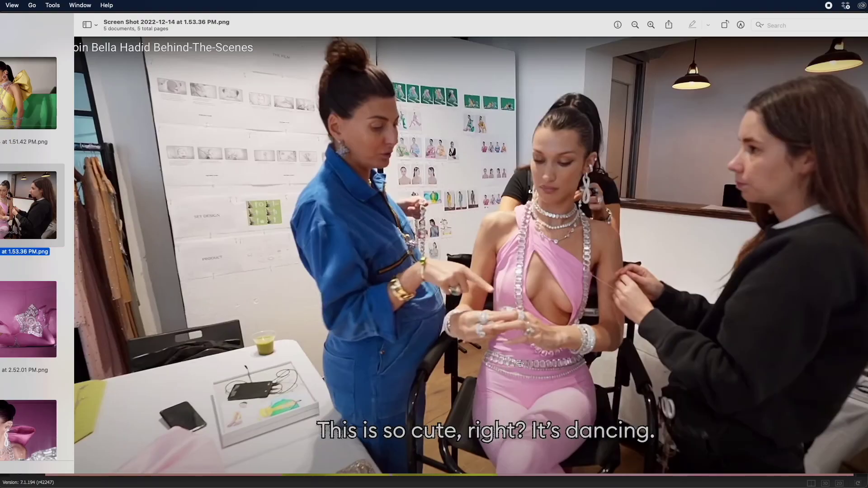
pyautogui.click(22, 126)
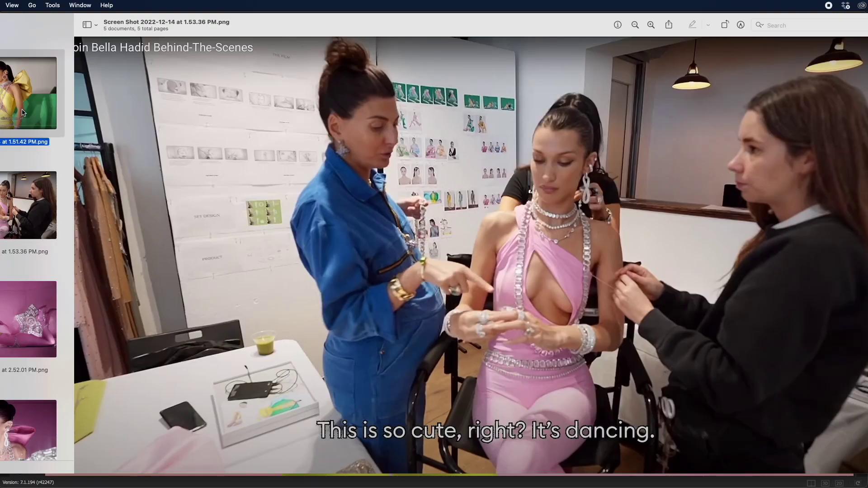
pyautogui.press('super+Tab')
# Scale the rhinestone trim down proportionally on the front of the waist yoke
pyautogui.scroll(2, 483, 309)
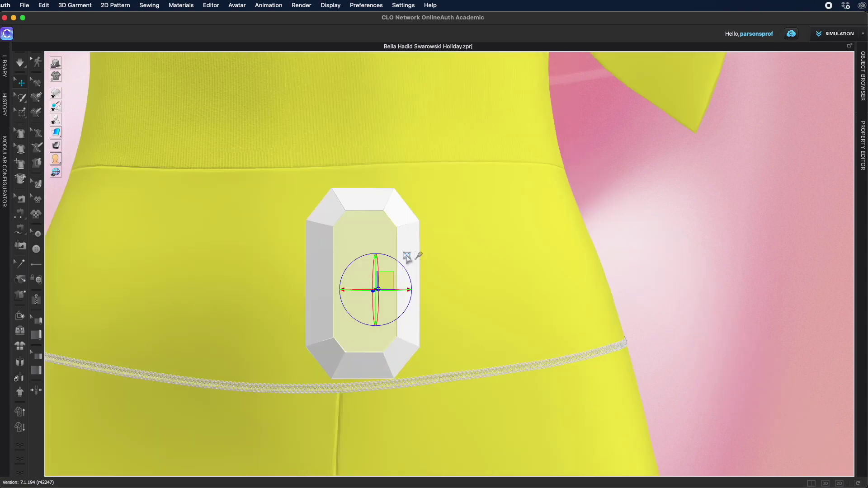
pyautogui.click(407, 257)
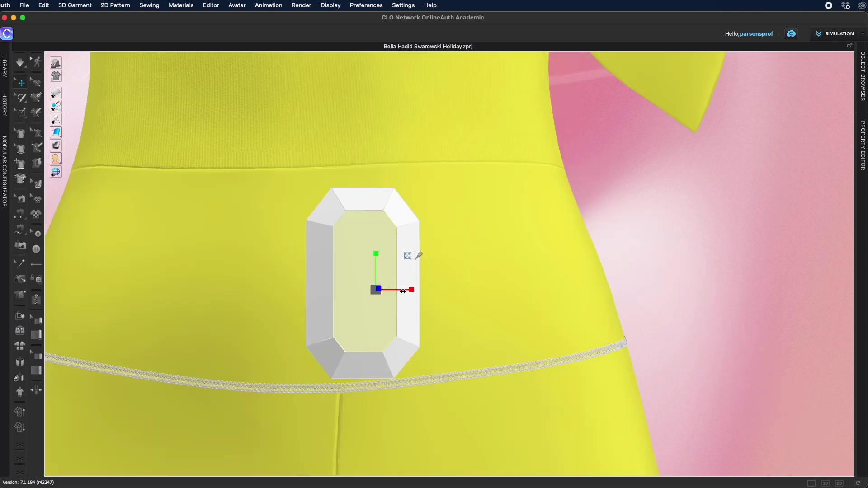
pyautogui.moveTo(403, 291); pyautogui.dragTo(382, 288)
pyautogui.scroll(-10, 511, 306)
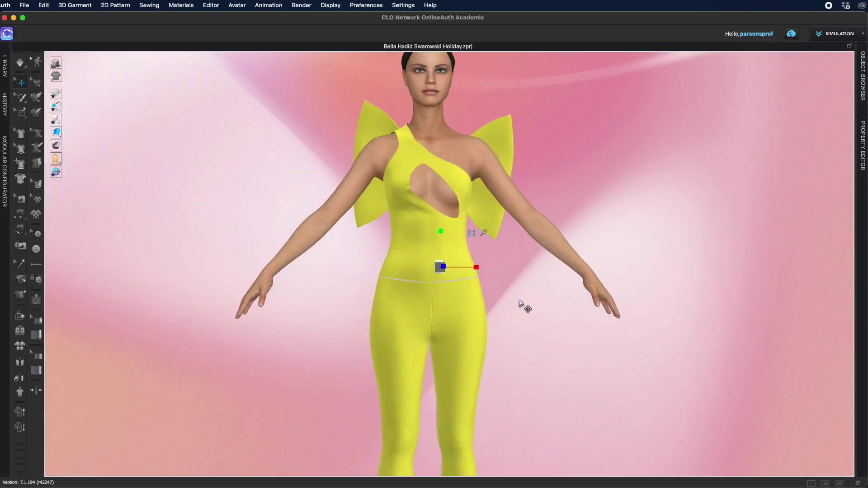
# Move the floating rhinestone back against the garment at the centre front of the waist yoke
pyautogui.scroll(10, 475, 268)
pyautogui.click(421, 225)
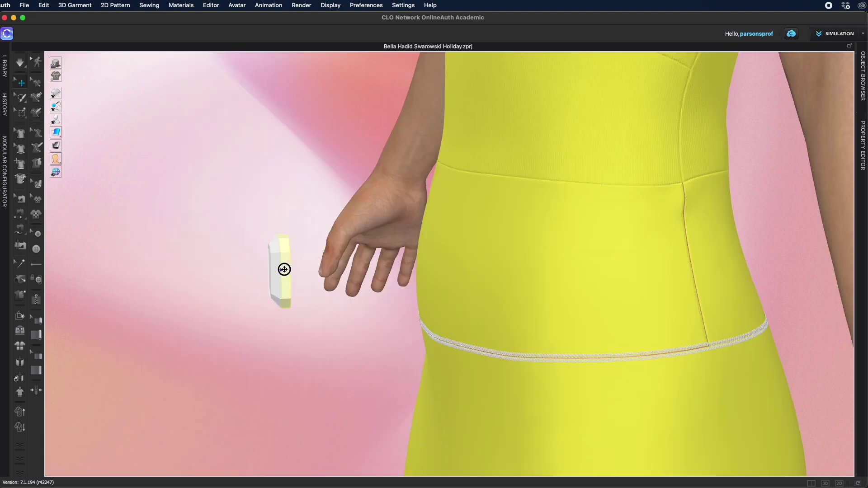
pyautogui.moveTo(284, 270); pyautogui.dragTo(429, 260)
pyautogui.moveTo(428, 260); pyautogui.dragTo(438, 259)
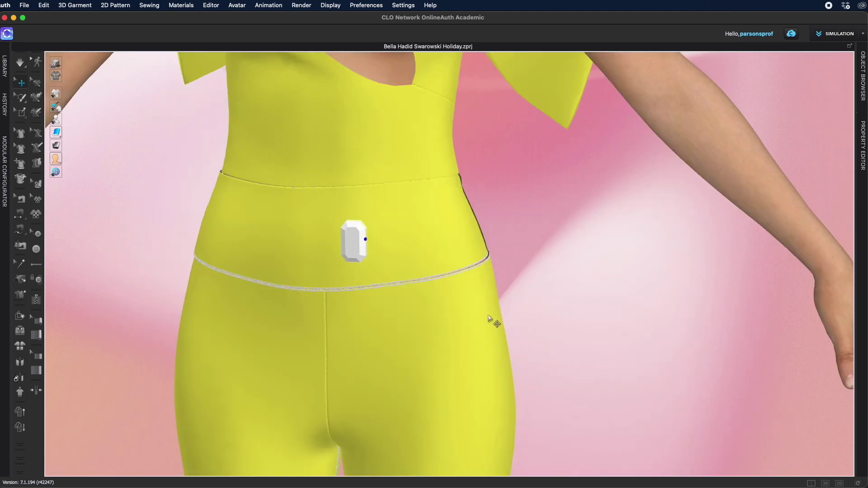
pyautogui.moveTo(489, 319); pyautogui.dragTo(518, 371, button='middle')
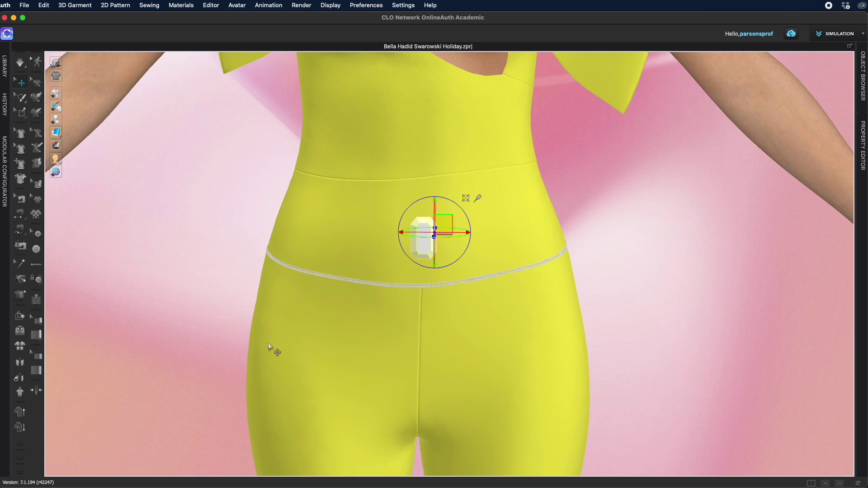
# Compare the rhinestone's size on the waist with the reference photo of the outfit
pyautogui.press('super+Tab')
pyautogui.click(499, 241)
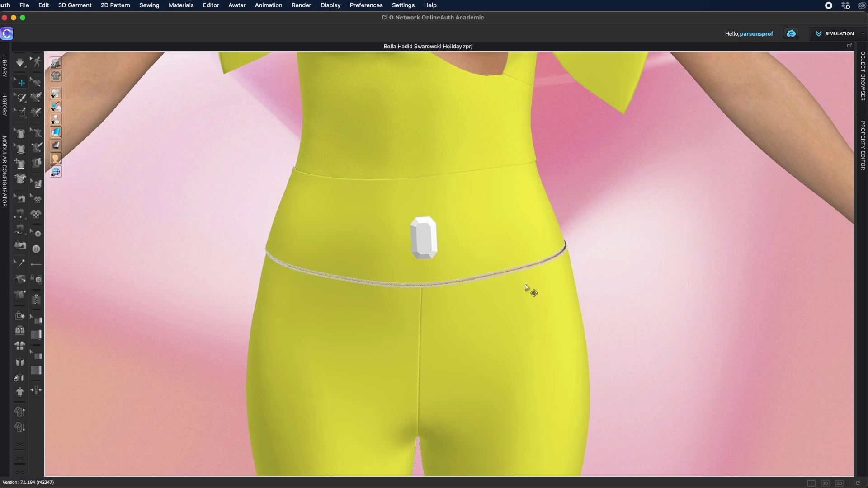
pyautogui.scroll(-5, 527, 288)
pyautogui.moveTo(527, 286); pyautogui.dragTo(547, 327, button='right')
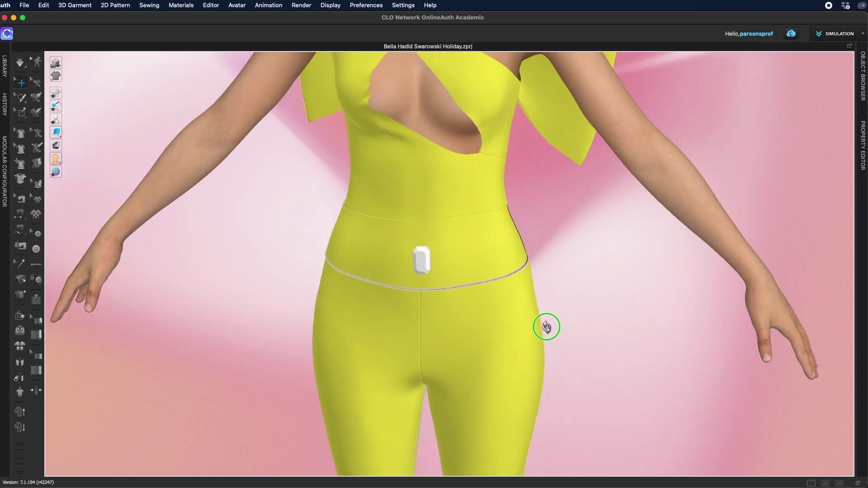
pyautogui.scroll(4, 539, 318)
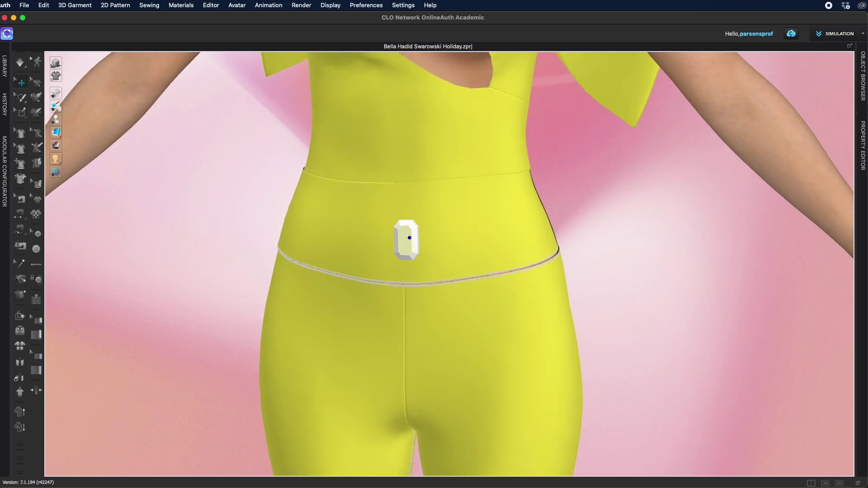
# Set the rhinestone's color to pure white
pyautogui.click(862, 90)
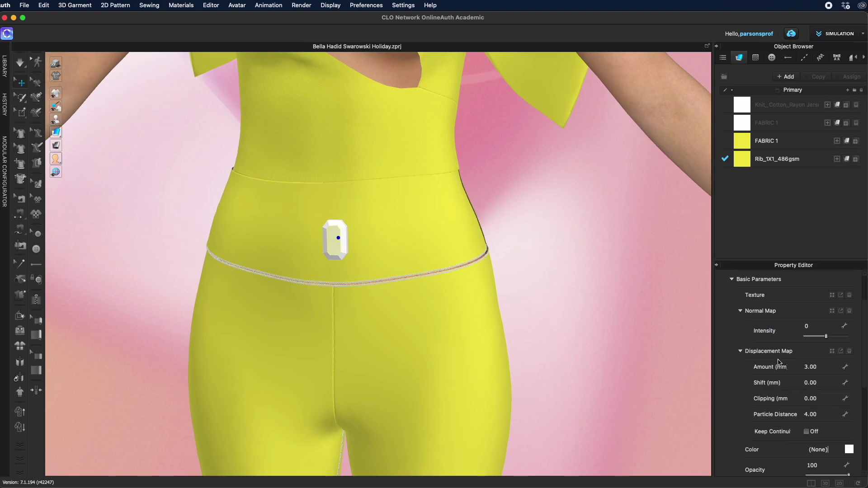
pyautogui.click(849, 449)
pyautogui.moveTo(260, 130); pyautogui.dragTo(261, 132)
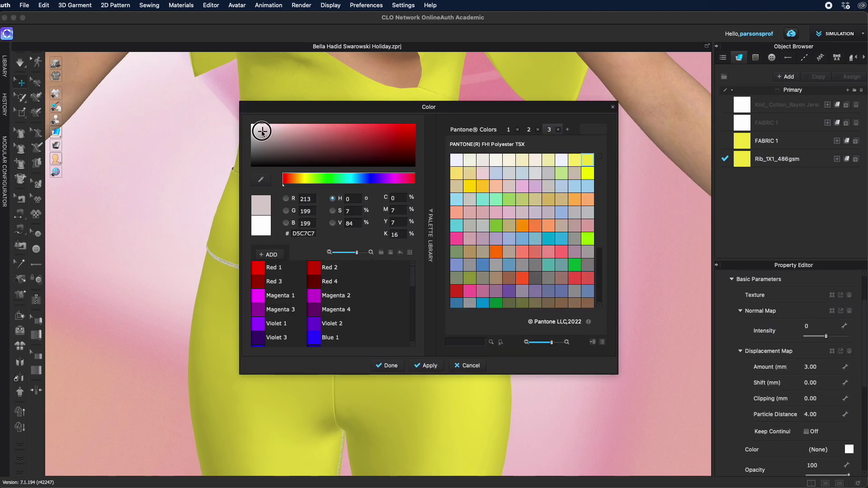
pyautogui.moveTo(262, 132); pyautogui.dragTo(245, 116)
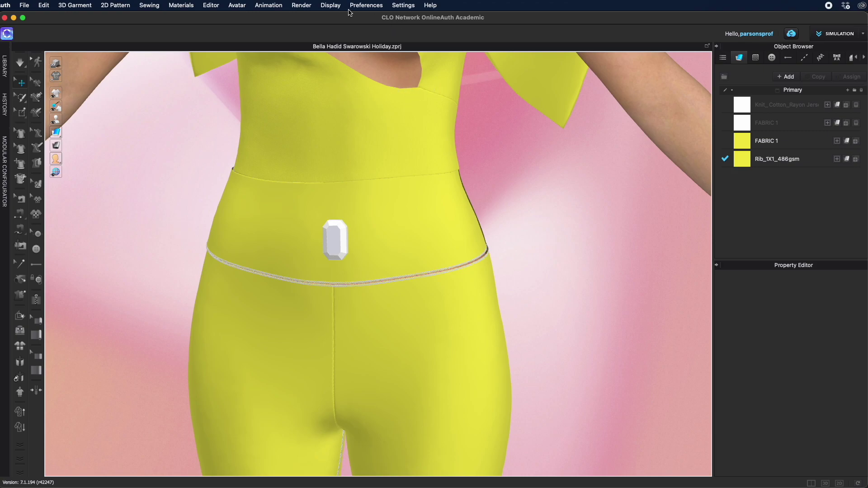
# Render the waist area and compare the rendered rhinestone with the reference photo
pyautogui.click(301, 6)
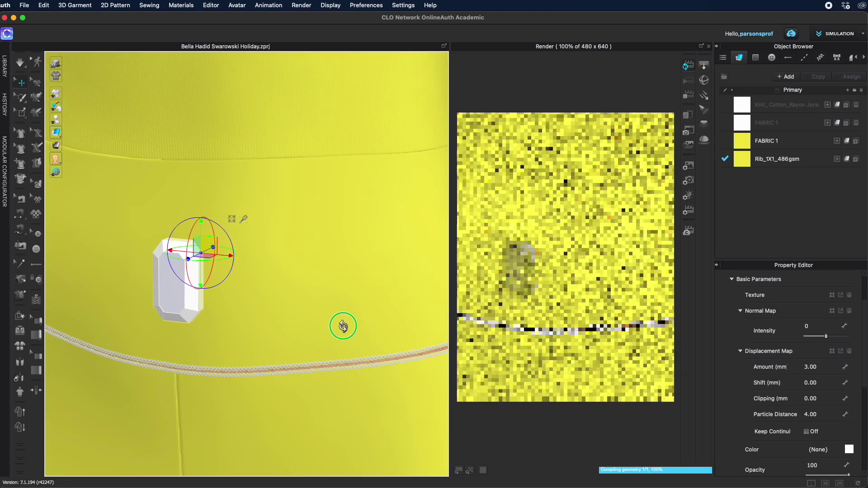
pyautogui.press('super+Tab')
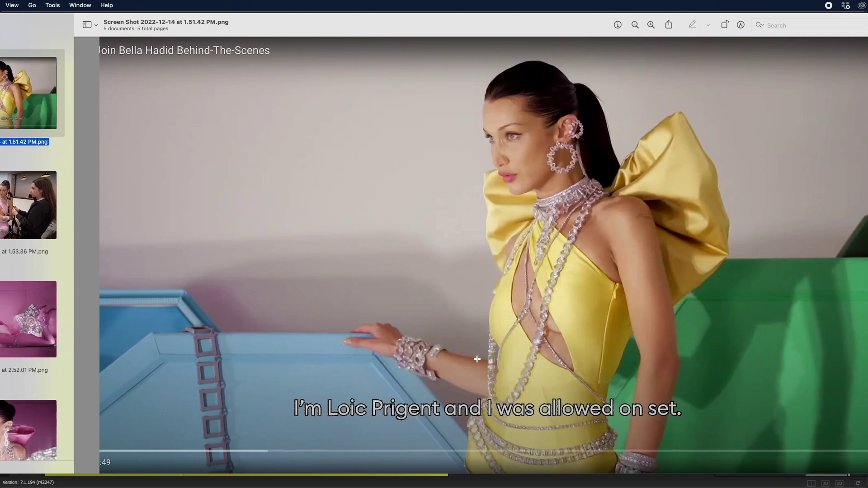
pyautogui.press('super+Tab')
pyautogui.scroll(3, 269, 294)
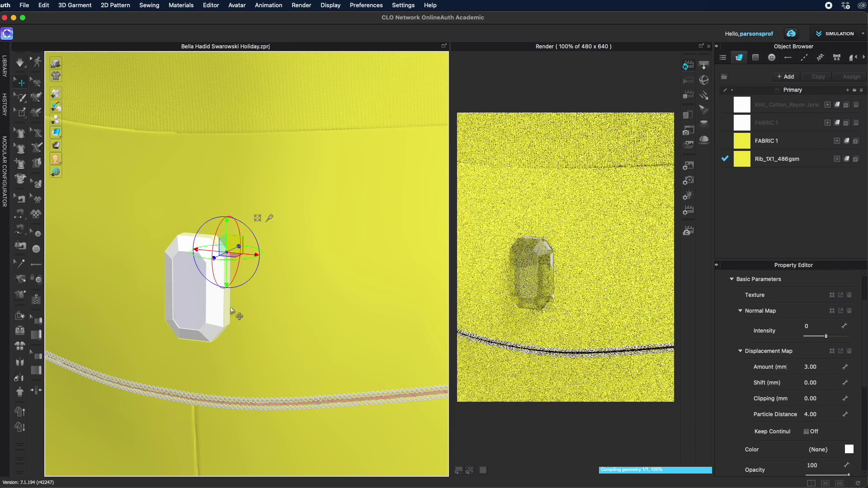
# Change the selected rhinestone facet's color to a pale Pantone FHI Polyester TSX shade
pyautogui.click(227, 309)
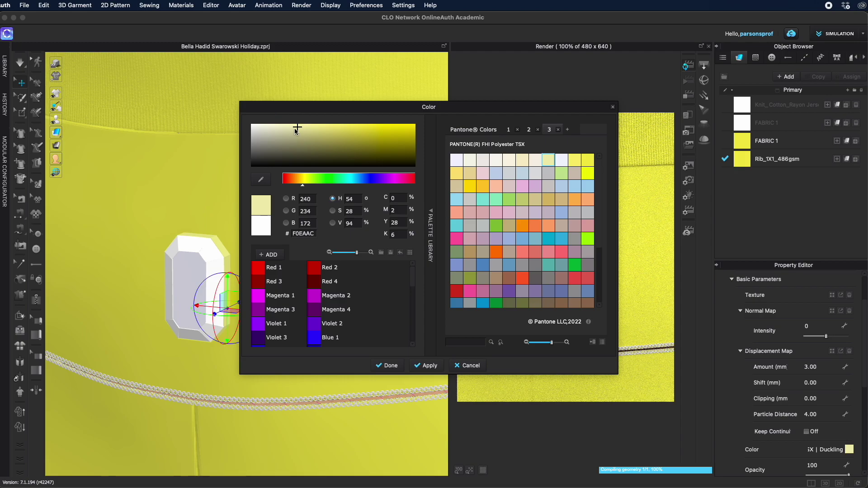
pyautogui.click(387, 365)
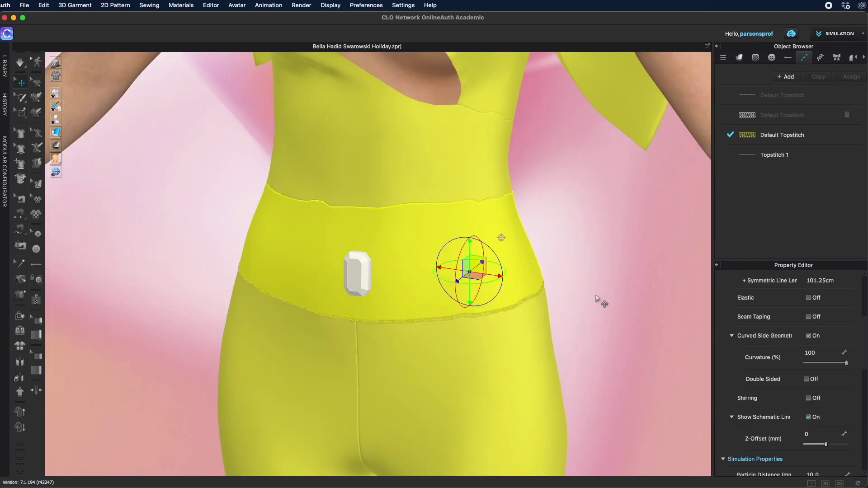
# Run the simulation to smooth the waist seams of the garment, and stop it
pyautogui.click(596, 299)
pyautogui.moveTo(591, 320); pyautogui.dragTo(592, 316, button='right')
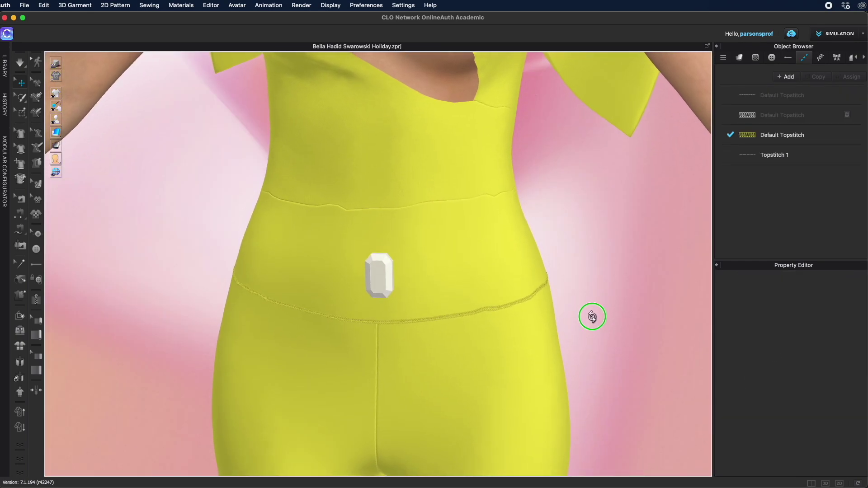
pyautogui.press('q')
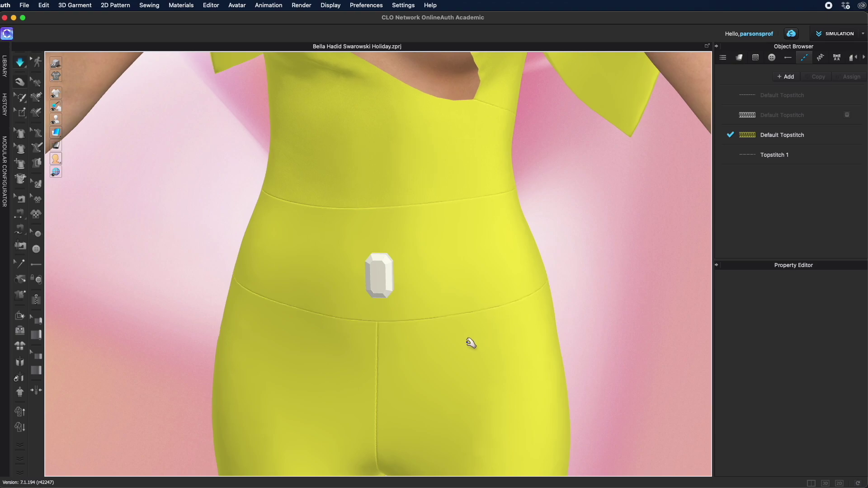
pyautogui.press('space')
# Duplicate the rhinestone, place the copy beside it on the front waist yoke and rotate it slightly to align
pyautogui.scroll(5, 387, 270)
pyautogui.click(385, 276)
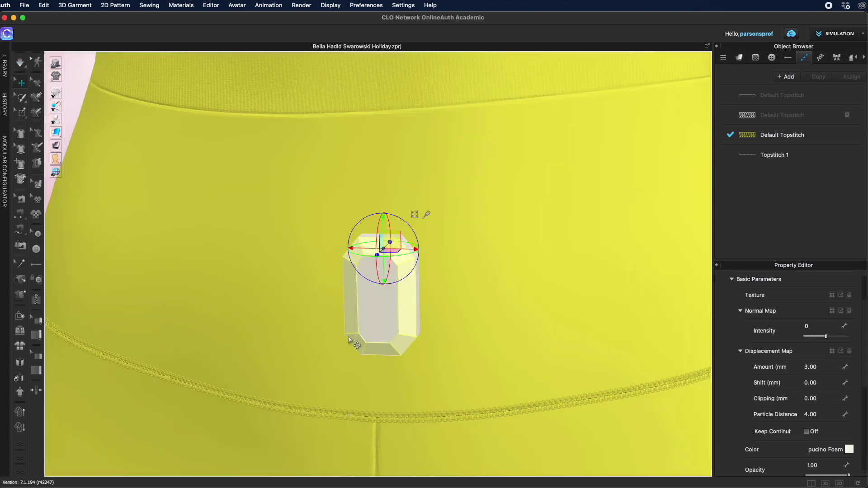
pyautogui.press('super+v')
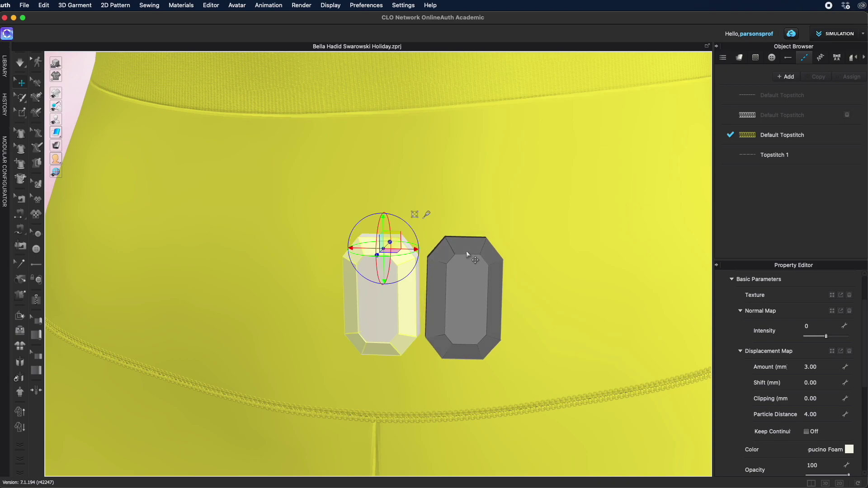
pyautogui.click(466, 251)
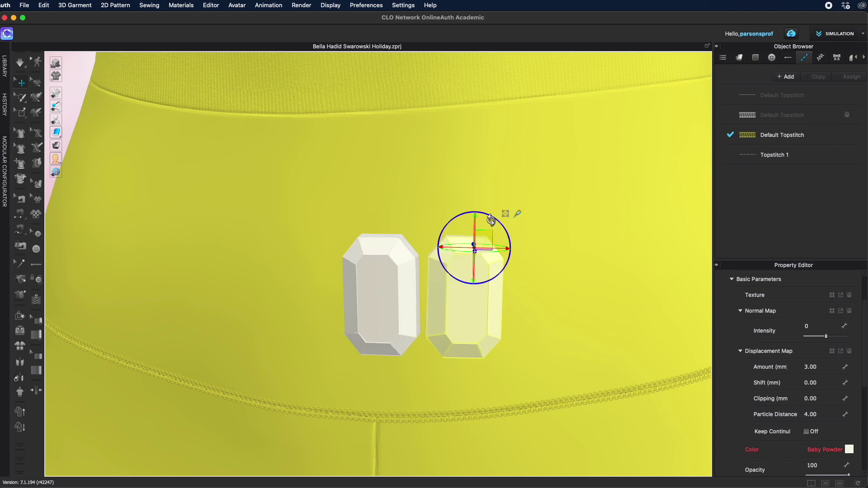
pyautogui.moveTo(477, 243); pyautogui.dragTo(473, 237)
# Continue the belt with pasted rhinestone copies side by side around the avatar's left hip onto the back yoke
pyautogui.press('super+v')
pyautogui.scroll(-5, 478, 258)
pyautogui.click(478, 258)
pyautogui.moveTo(543, 316); pyautogui.dragTo(326, 283, button='right')
pyautogui.press('super+v')
pyautogui.click(493, 348)
pyautogui.click(349, 284)
pyautogui.press('super+v')
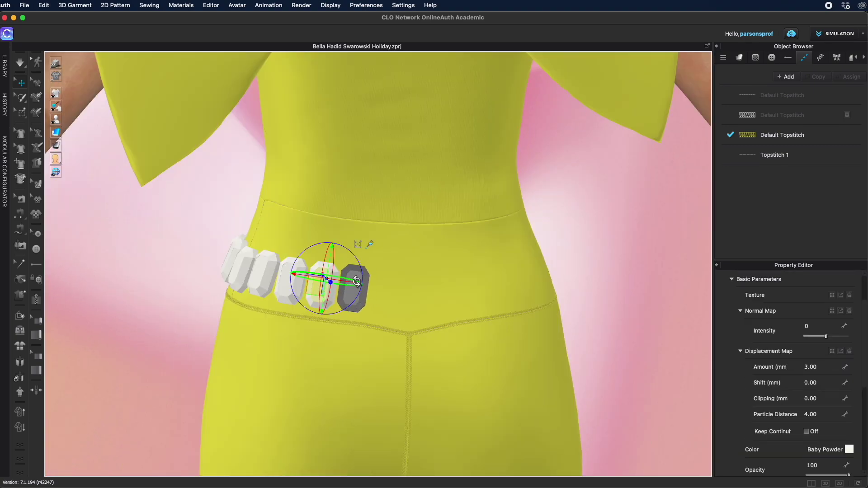
pyautogui.click(356, 282)
# Place more rhinestone copies side by side across the centre back yoke toward the avatar's right hip
pyautogui.moveTo(385, 289); pyautogui.dragTo(337, 294, button='right')
pyautogui.press('super+v')
pyautogui.click(364, 287)
pyautogui.moveTo(430, 319); pyautogui.dragTo(418, 316, button='right')
pyautogui.click(428, 297)
pyautogui.click(367, 294)
pyautogui.press('super+v')
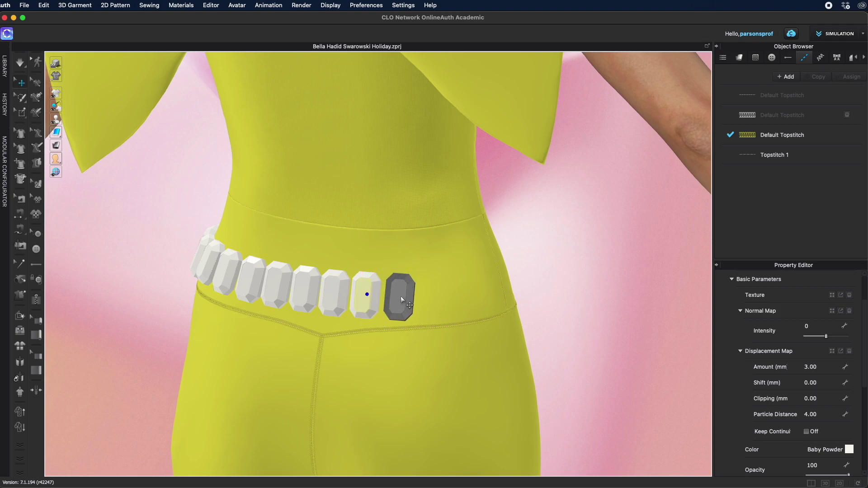
pyautogui.click(400, 297)
pyautogui.moveTo(510, 314); pyautogui.dragTo(466, 311, button='right')
pyautogui.click(498, 293)
pyautogui.press('super+v')
pyautogui.click(529, 299)
# Continue the belt with pasted rhinestone copies along the front waist yoke toward the avatar's right hip
pyautogui.moveTo(529, 299); pyautogui.dragTo(350, 328, button='right')
pyautogui.click(349, 330)
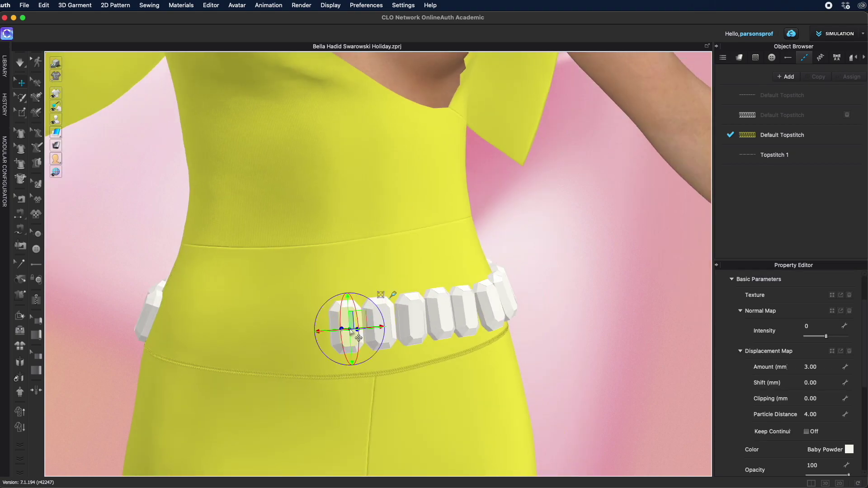
pyautogui.press('super+v')
pyautogui.click(307, 331)
pyautogui.moveTo(253, 391); pyautogui.dragTo(306, 398, button='right')
pyautogui.press('super+v')
pyautogui.click(404, 324)
pyautogui.moveTo(404, 324)
pyautogui.mouseDown(button='right')
pyautogui.moveTo(454, 395)
pyautogui.moveTo(407, 316)
pyautogui.mouseUp(button='right')
# Close the remaining belt gap near the avatar's right hip with two more rhinestone copies
pyautogui.press('super+v')
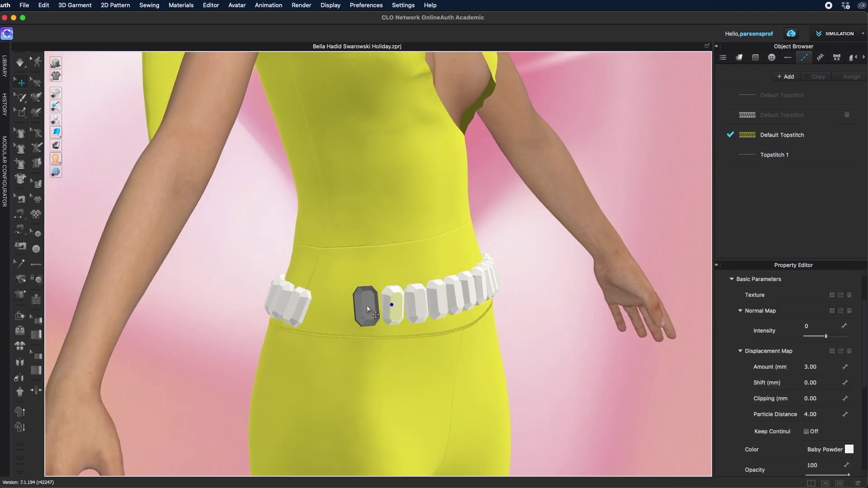
pyautogui.click(367, 305)
pyautogui.press('super+v')
pyautogui.click(333, 308)
pyautogui.moveTo(333, 312); pyautogui.dragTo(398, 316, button='right')
pyautogui.moveTo(371, 380); pyautogui.dragTo(217, 389, button='right')
pyautogui.click(204, 147)
pyautogui.press('Delete')
pyautogui.click(50, 440)
pyautogui.click(171, 385)
pyautogui.moveTo(389, 434); pyautogui.dragTo(475, 457, button='right')
pyautogui.click(480, 459)
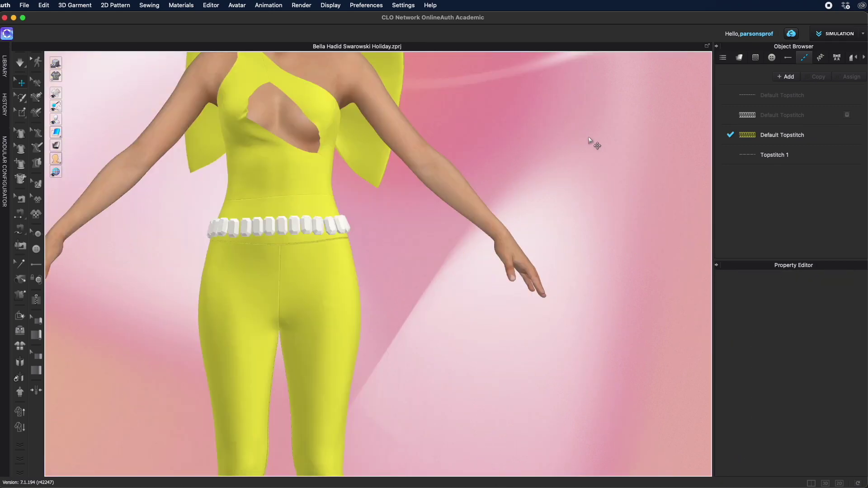
# Render the belted jumpsuit on the avatar and compare it with the behind-the-scenes reference photo
pyautogui.click(301, 5)
pyautogui.click(306, 17)
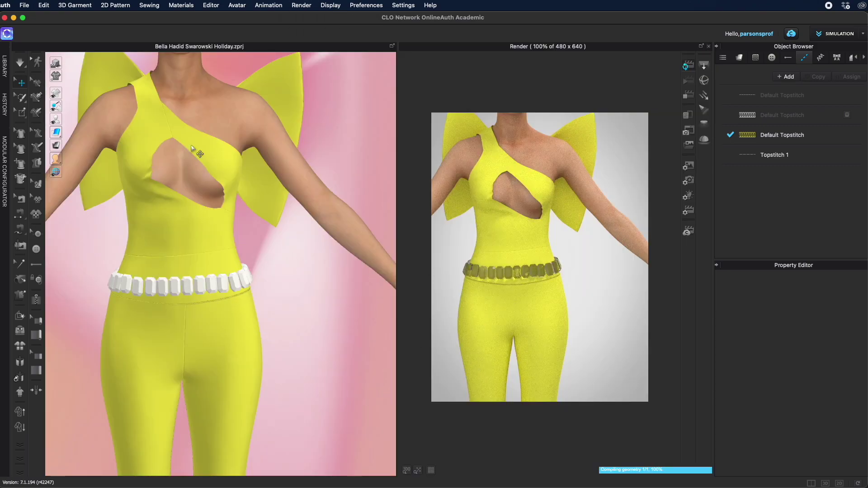
pyautogui.scroll(-5, 493, 264)
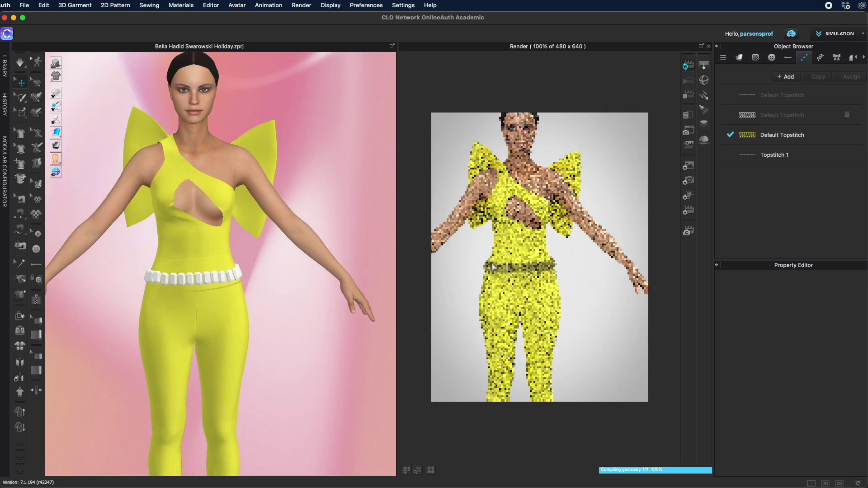
pyautogui.press('super+Tab')
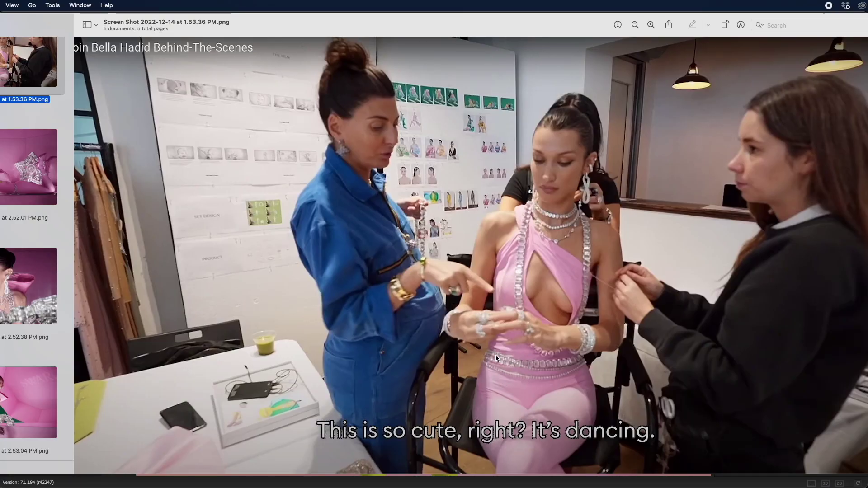
pyautogui.press('super+Tab')
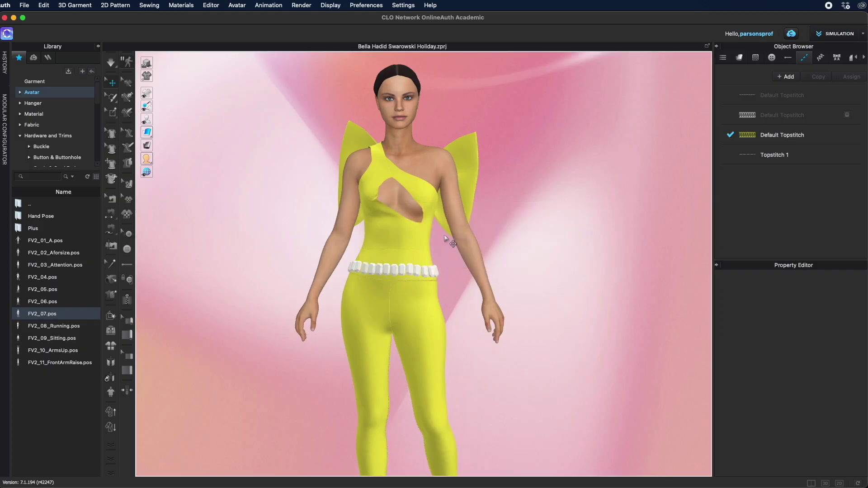
# Add the rhinestone OBJ again as a Trim at mm (Default) scale and 100%
pyautogui.scroll(5, 429, 248)
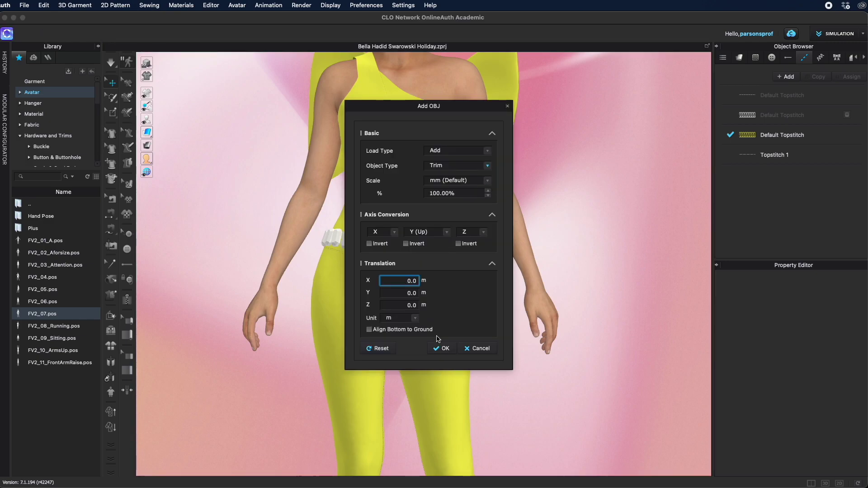
pyautogui.press('Return')
pyautogui.scroll(5, 400, 217)
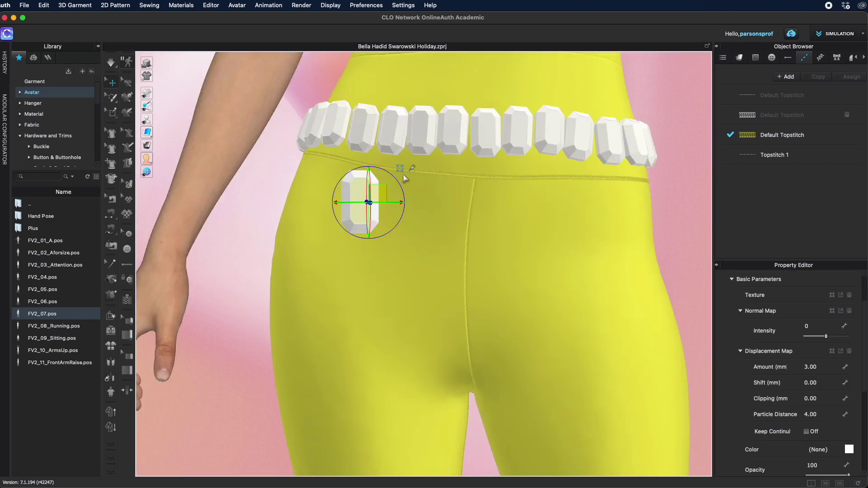
# Scale the new rhinestone down in height to about half and return to the move gizmo
pyautogui.moveTo(400, 171)
pyautogui.mouseDown()
pyautogui.moveTo(388, 217)
pyautogui.moveTo(384, 206)
pyautogui.moveTo(365, 203)
pyautogui.moveTo(369, 182)
pyautogui.mouseUp()
pyautogui.moveTo(376, 159); pyautogui.dragTo(381, 176, button='right')
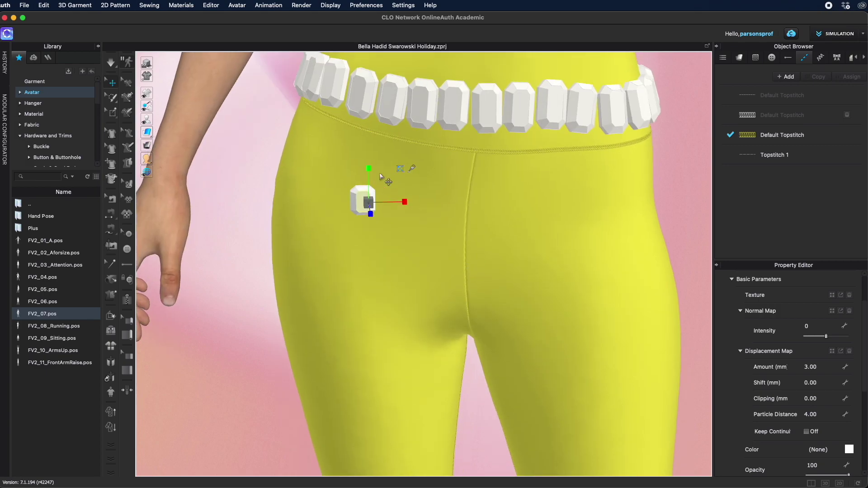
pyautogui.click(400, 170)
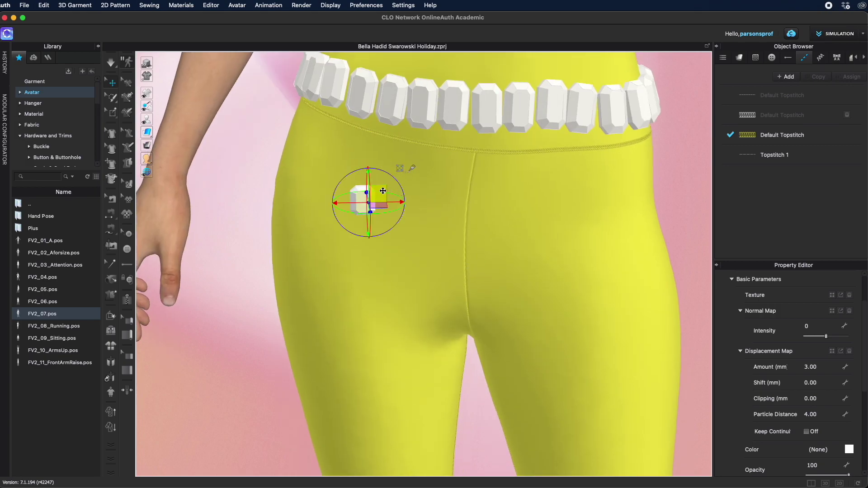
# Move the short rhinestone to the centre front below the yoke seam and attach it to the garment beside the crotch seam
pyautogui.moveTo(376, 187); pyautogui.dragTo(479, 181)
pyautogui.moveTo(580, 231); pyautogui.dragTo(668, 221, button='right')
pyautogui.moveTo(469, 186); pyautogui.dragTo(389, 188)
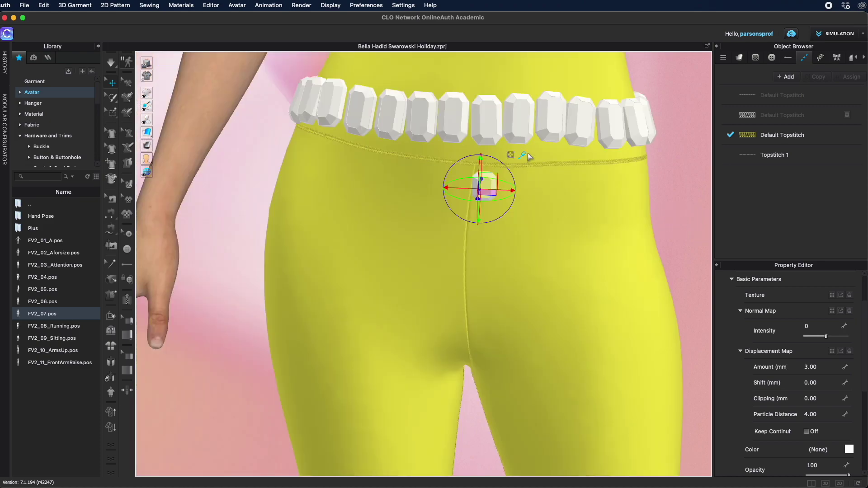
pyautogui.click(523, 154)
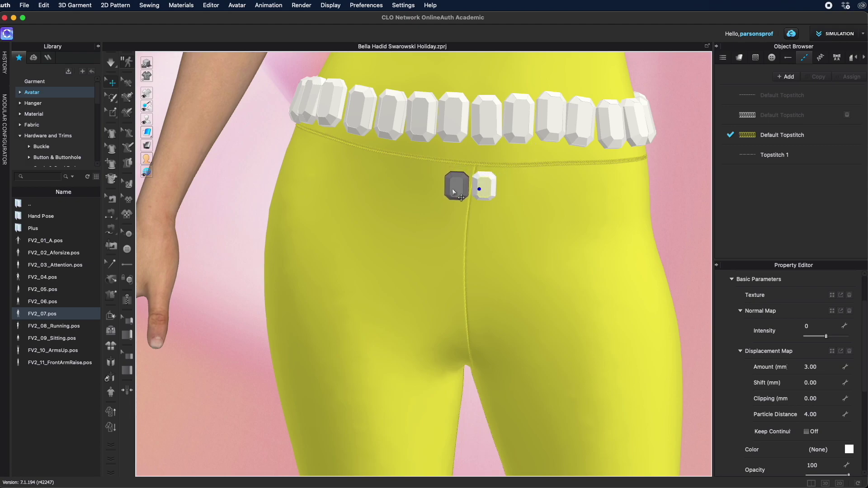
pyautogui.click(452, 189)
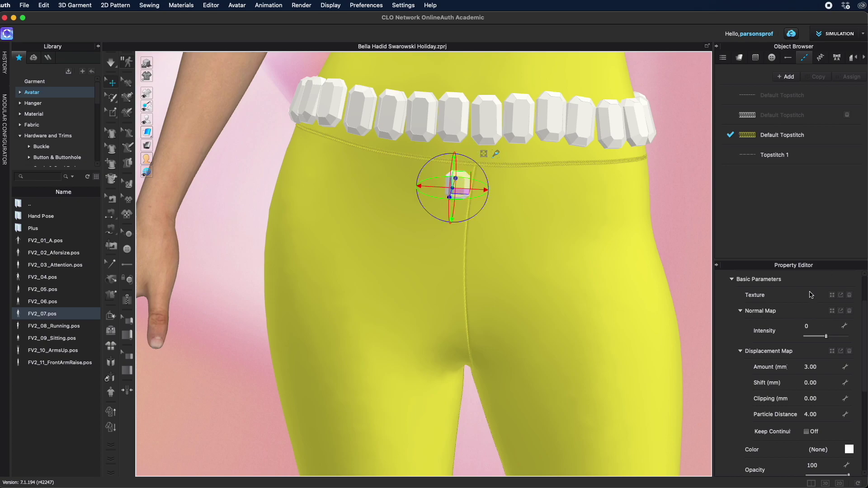
# Set the short rhinestone's material type to Glass (Render Only)
pyautogui.click(739, 57)
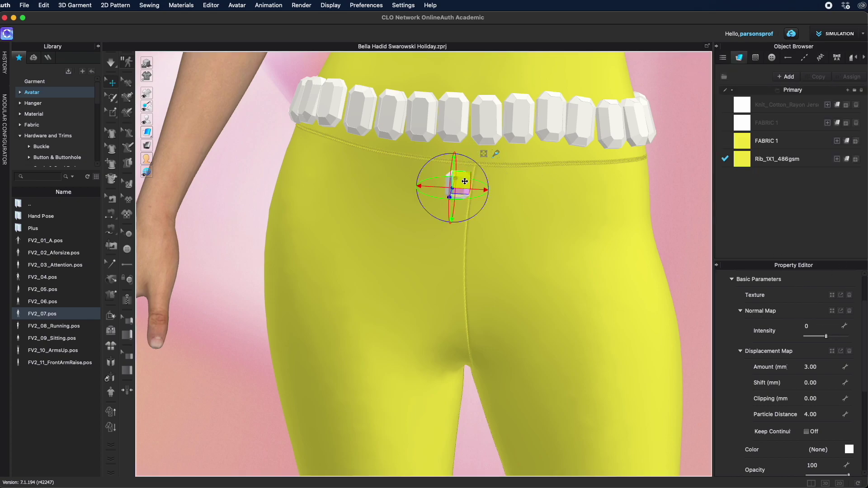
pyautogui.scroll(-8, 823, 391)
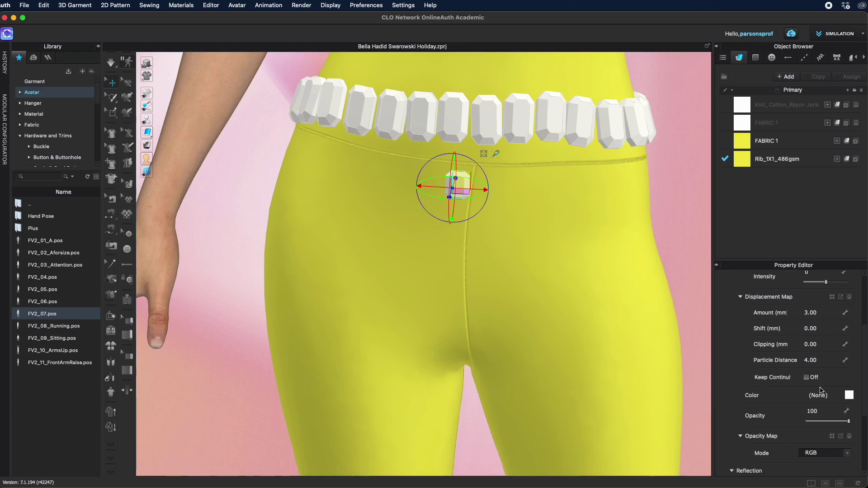
pyautogui.scroll(10, 822, 390)
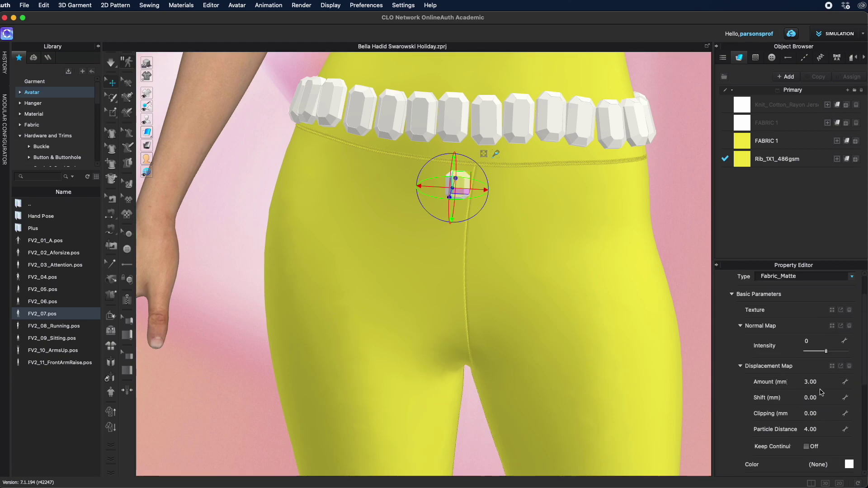
pyautogui.click(827, 314)
pyautogui.click(780, 379)
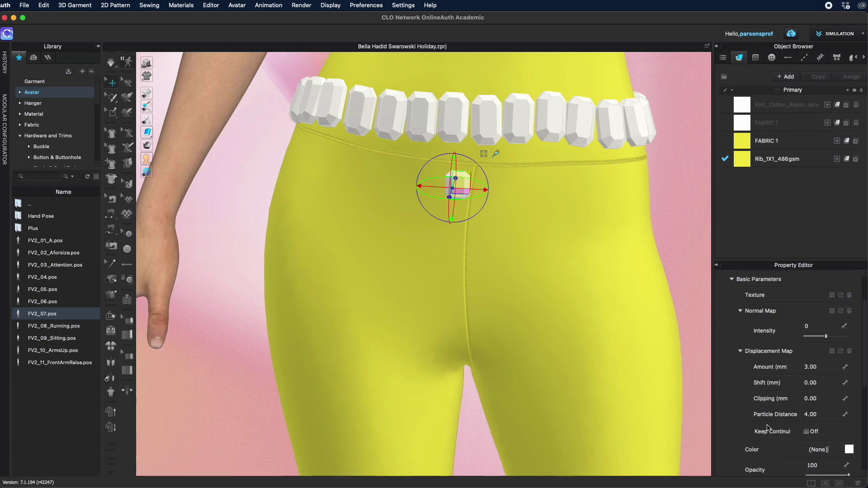
pyautogui.scroll(2, 815, 353)
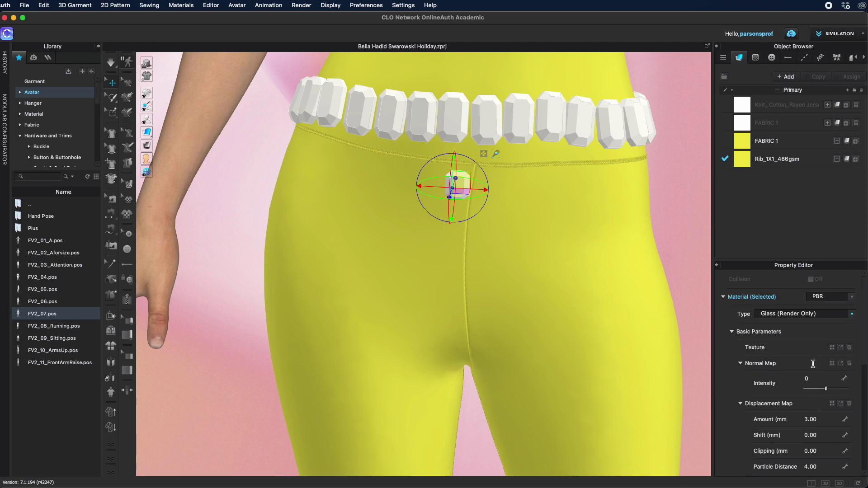
pyautogui.click(852, 317)
pyautogui.click(762, 309)
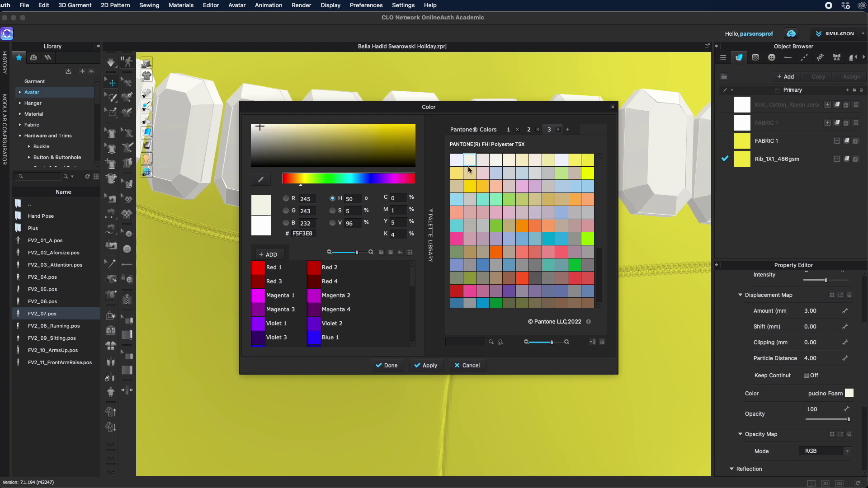
# Colour the short rhinestone with the Pantone pale blue Quietude
pyautogui.click(523, 173)
pyautogui.click(430, 365)
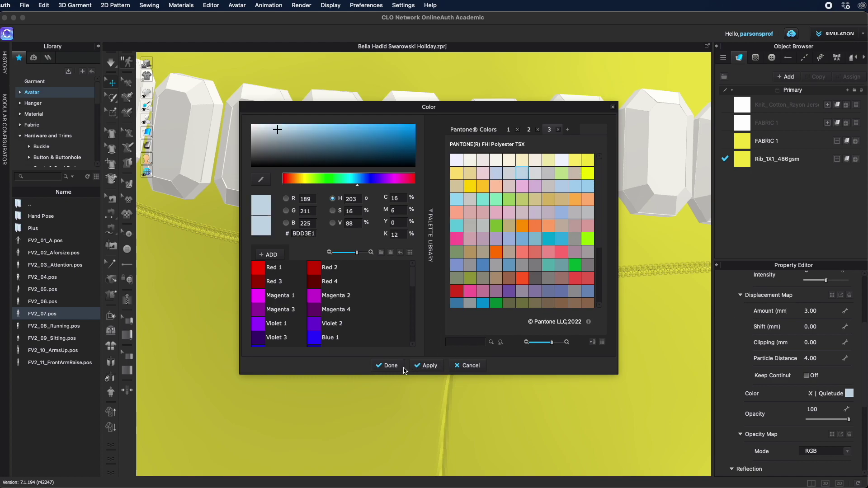
pyautogui.click(392, 366)
pyautogui.click(426, 320)
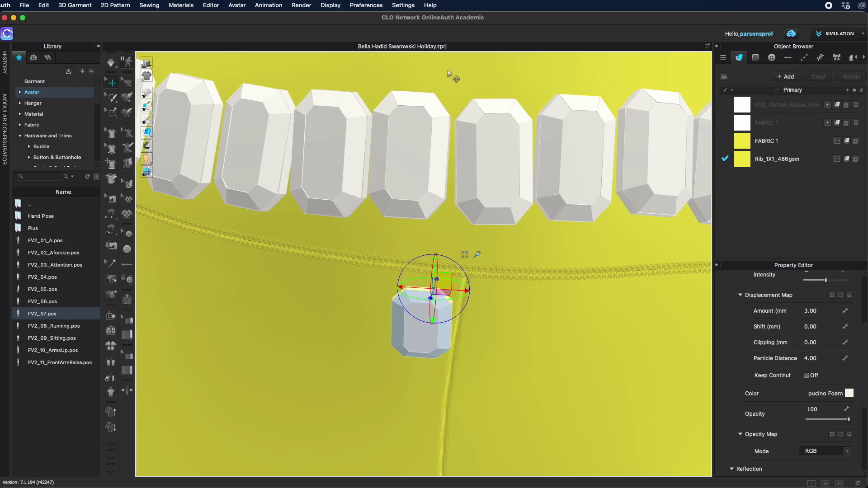
# Render a close-up of the blue rhinestone and the belt to check the glass material, and close the render
pyautogui.click(301, 5)
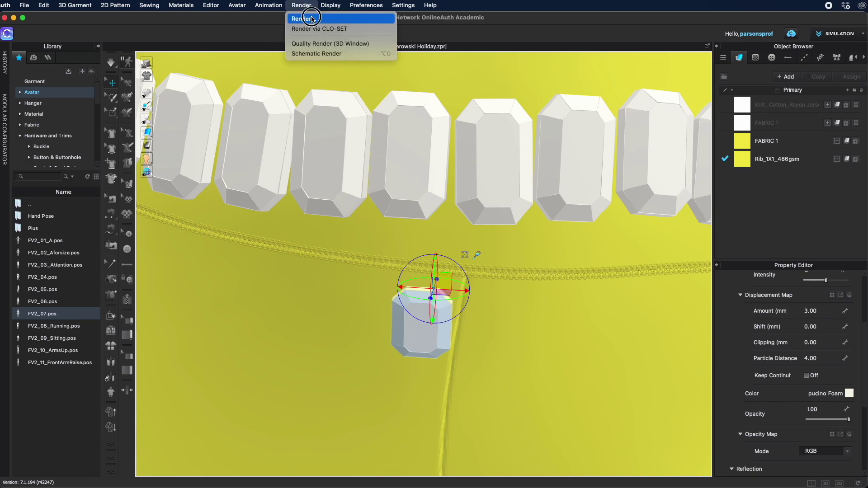
pyautogui.click(312, 19)
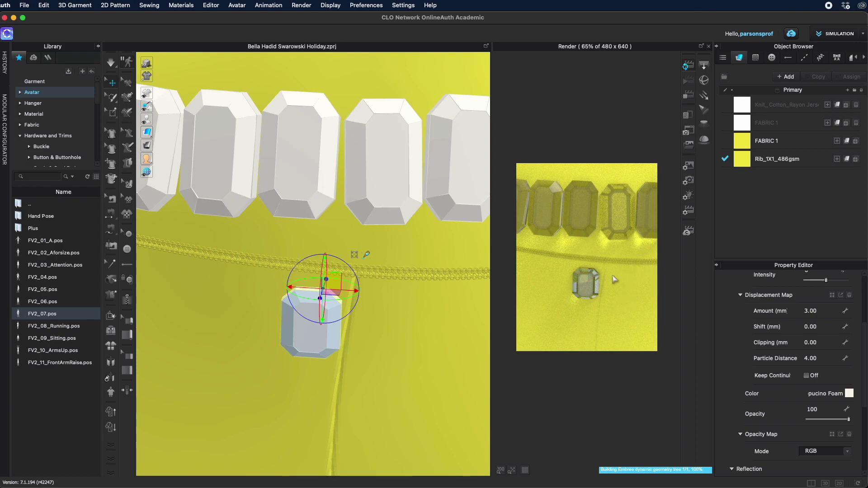
pyautogui.click(692, 97)
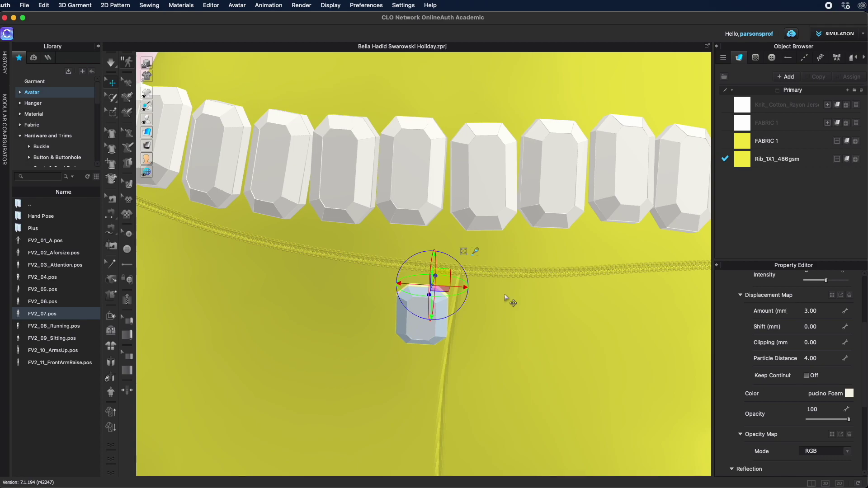
pyautogui.click(524, 278)
pyautogui.click(474, 324)
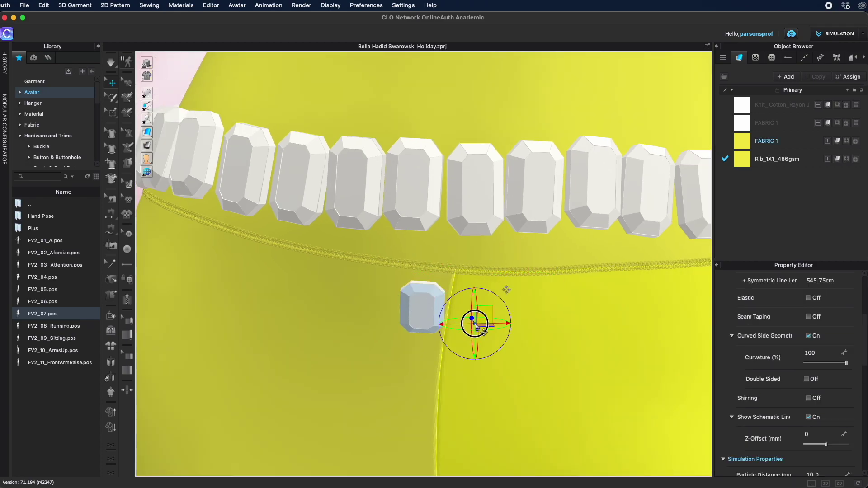
# Copy the blue rhinestone and place two copies beside it, from centre front toward the avatar's left hip
pyautogui.click(428, 298)
pyautogui.press('super+c')
pyautogui.press('super+v')
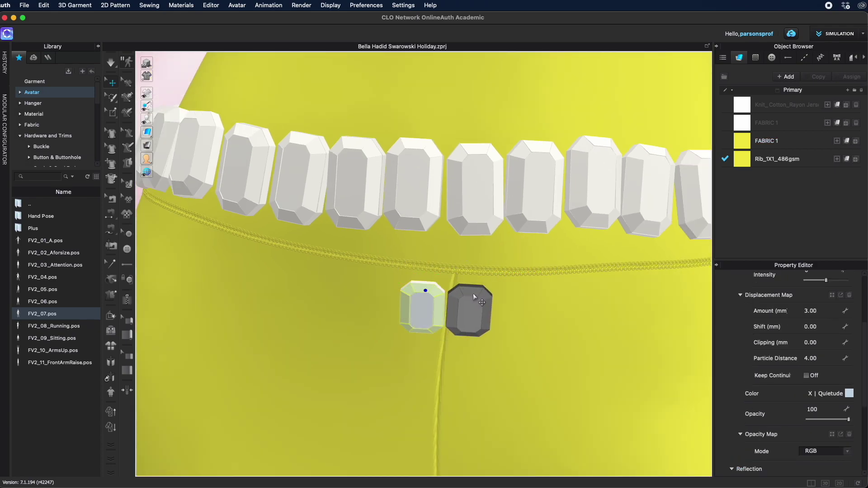
pyautogui.click(472, 294)
pyautogui.press('super+v')
pyautogui.click(520, 296)
# Place blue rhinestone copies side by side below the yoke seam from centre front toward the avatar's right hip
pyautogui.press('super+v')
pyautogui.click(377, 287)
pyautogui.press('super+v')
pyautogui.click(325, 284)
pyautogui.press('super+v')
pyautogui.click(280, 283)
pyautogui.press('super+v')
pyautogui.click(372, 291)
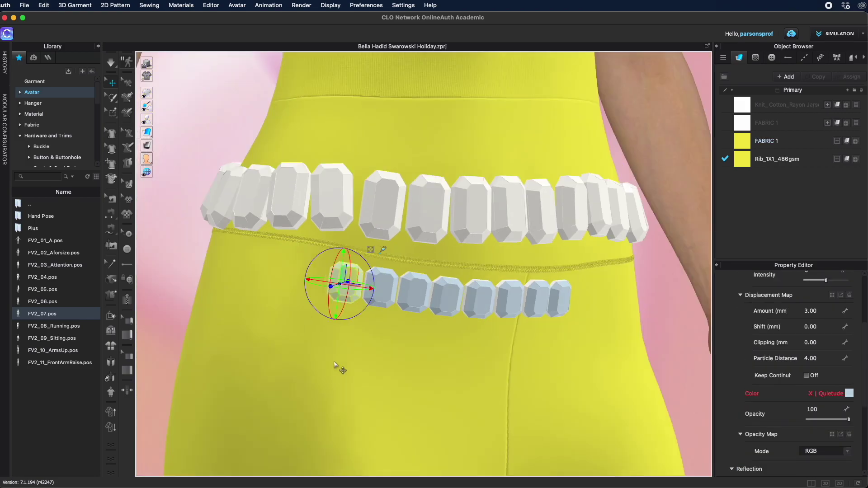
# Continue the lower belt with pasted blue rhinestones around the avatar's right hip
pyautogui.moveTo(335, 365); pyautogui.dragTo(398, 368, button='right')
pyautogui.press('super+v')
pyautogui.scroll(3, 380, 290)
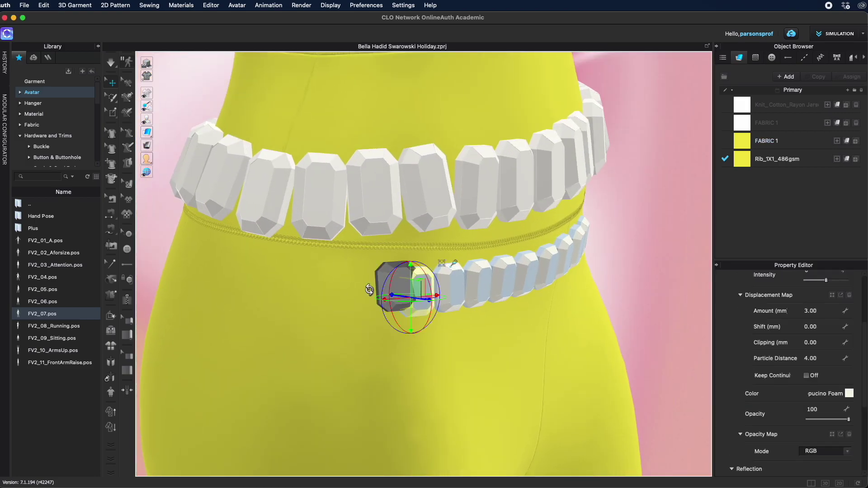
pyautogui.click(371, 291)
pyautogui.moveTo(303, 384); pyautogui.dragTo(483, 382, button='right')
pyautogui.scroll(-3, 483, 382)
pyautogui.press('super+v')
pyautogui.click(390, 281)
pyautogui.press('super+v')
pyautogui.click(327, 279)
# Extend the lower belt with pasted blue rhinestones across the back, past the centre back seam toward the avatar's left hip
pyautogui.moveTo(290, 373); pyautogui.dragTo(552, 364, button='right')
pyautogui.click(285, 290)
pyautogui.press('super+v')
pyautogui.click(419, 287)
pyautogui.press('super+v')
pyautogui.click(424, 293)
pyautogui.press('super+v')
pyautogui.click(468, 285)
pyautogui.moveTo(452, 371); pyautogui.dragTo(489, 370, button='right')
pyautogui.press('super+v')
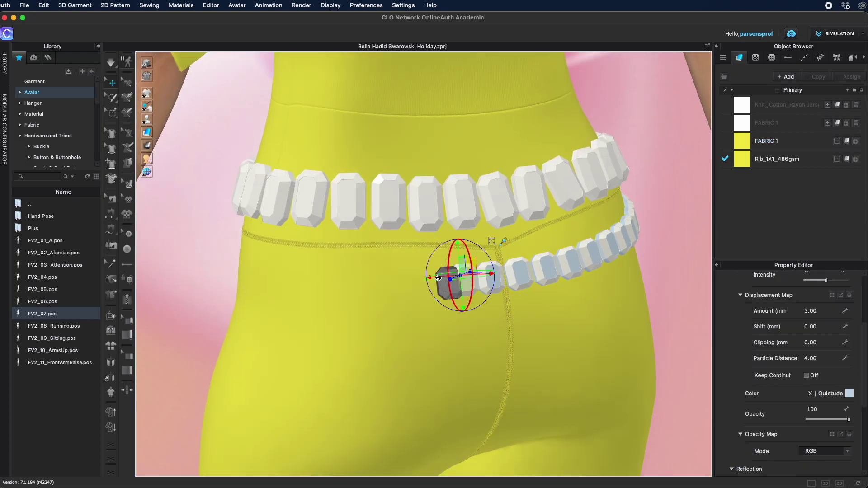
pyautogui.click(435, 284)
# Complete the lower belt by filling the gap at the avatar's left hip with pasted rhinestone copies
pyautogui.moveTo(349, 284); pyautogui.dragTo(465, 285, button='right')
pyautogui.moveTo(398, 289); pyautogui.dragTo(429, 346, button='right')
pyautogui.press('super+v')
pyautogui.click(465, 277)
pyautogui.click(571, 284)
pyautogui.press('super+v')
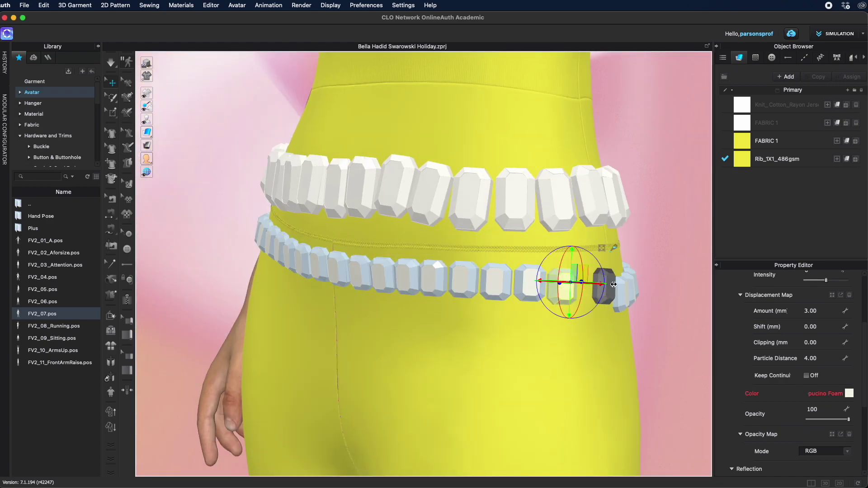
pyautogui.click(602, 289)
pyautogui.moveTo(570, 357); pyautogui.dragTo(515, 357, button='right')
pyautogui.press('super+v')
pyautogui.click(567, 292)
pyautogui.moveTo(522, 227); pyautogui.dragTo(514, 252, button='middle')
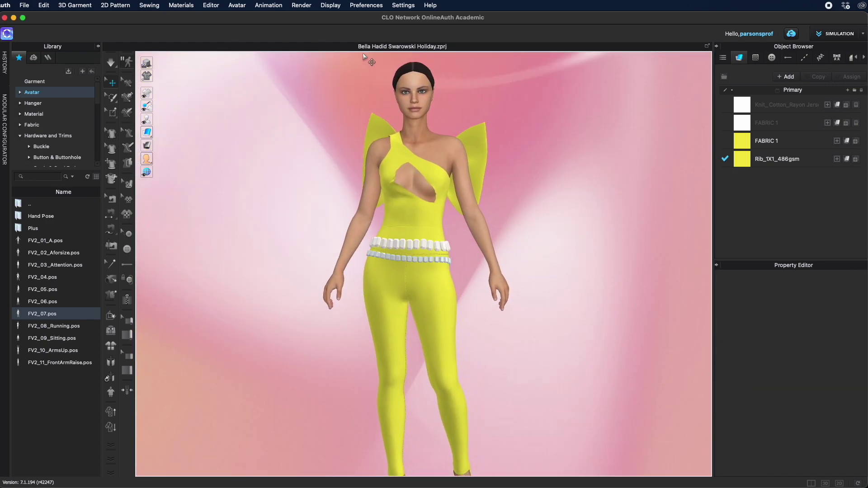
# Render the jumpsuit with both rhinestone belts, framed on the waist and hips
pyautogui.click(301, 5)
pyautogui.click(310, 16)
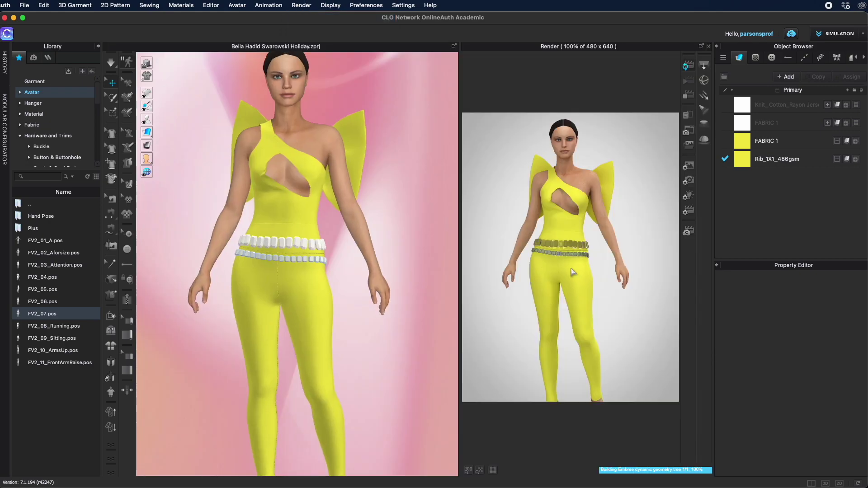
pyautogui.scroll(2, 342, 324)
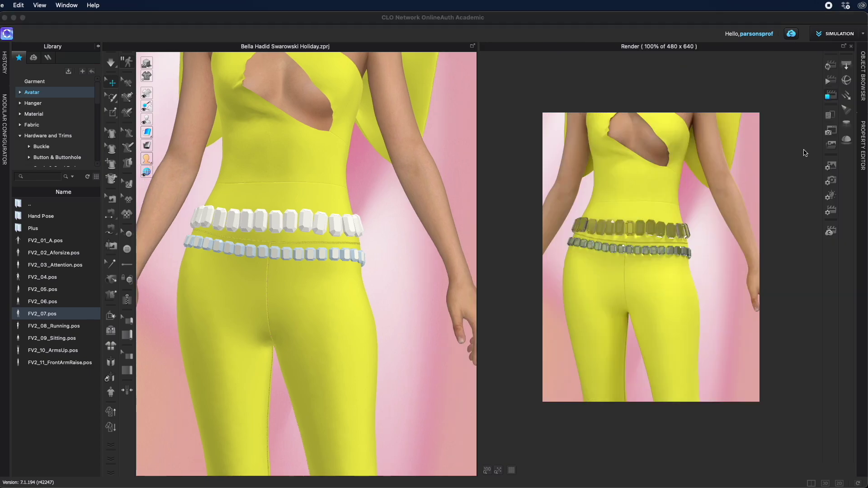
pyautogui.click(833, 102)
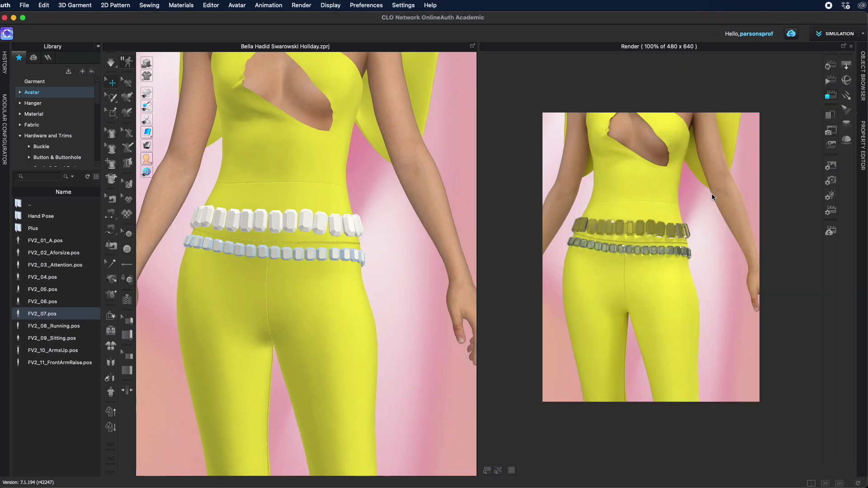
# Close the render view and import another rhinestone OBJ using Add, with object type Trim and mm scale at 100%
pyautogui.click(851, 46)
pyautogui.click(24, 5)
pyautogui.moveTo(45, 108)
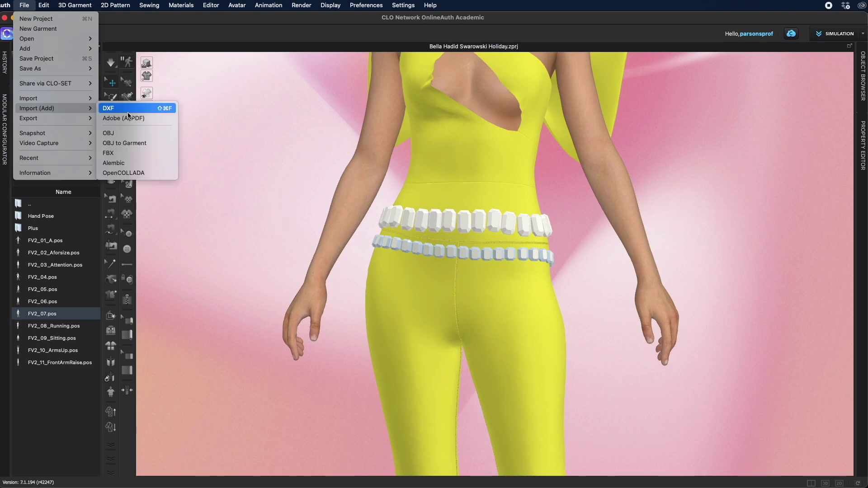
pyautogui.click(124, 134)
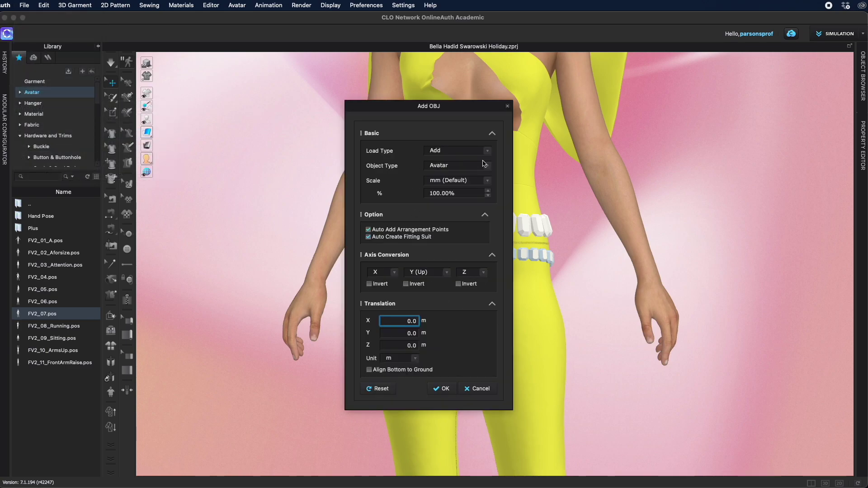
pyautogui.click(486, 167)
pyautogui.click(439, 179)
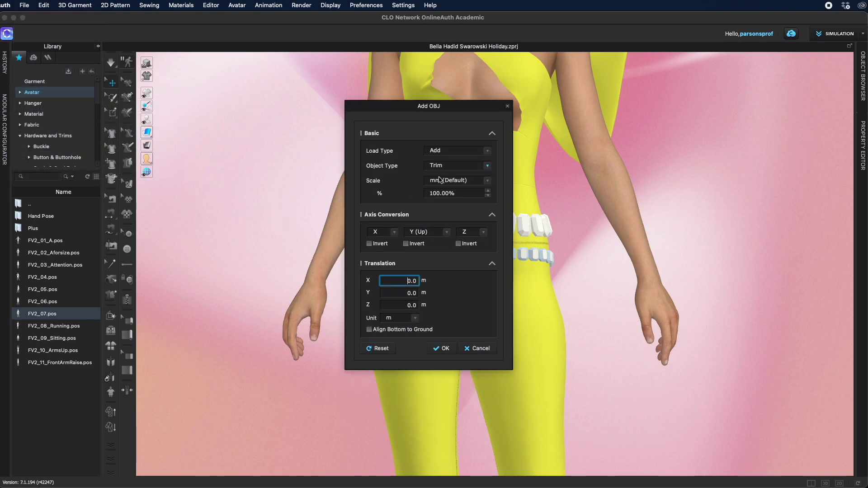
pyautogui.click(441, 388)
pyautogui.click(366, 204)
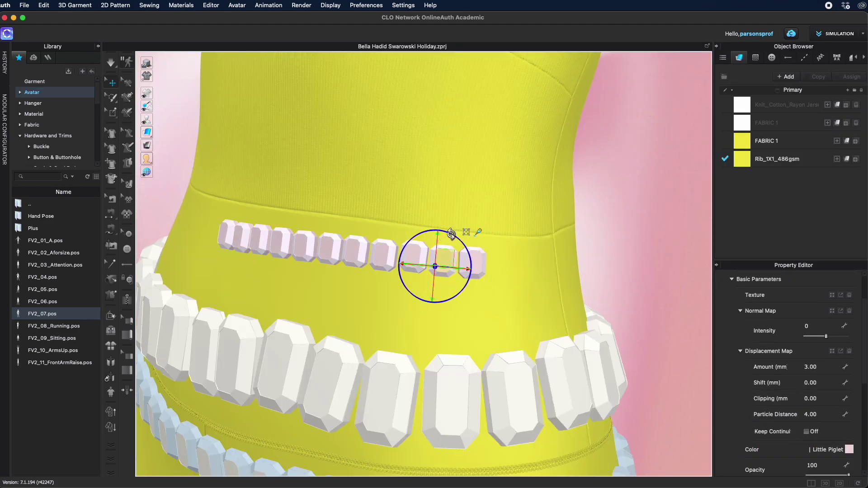
# Continue the new pink rhinestone row around the waist above the white belt with pasted copies
pyautogui.moveTo(451, 235); pyautogui.dragTo(421, 249, button='right')
pyautogui.click(496, 287)
pyautogui.click(421, 261)
pyautogui.press('super+c')
pyautogui.press('super+v')
pyautogui.click(454, 256)
pyautogui.press('super+v')
pyautogui.click(471, 263)
pyautogui.press('super+v')
pyautogui.click(422, 248)
pyautogui.press('super+v')
# Extend the pink row from the other side of its gap with pasted rhinestone copies
pyautogui.moveTo(497, 253); pyautogui.dragTo(326, 296, button='right')
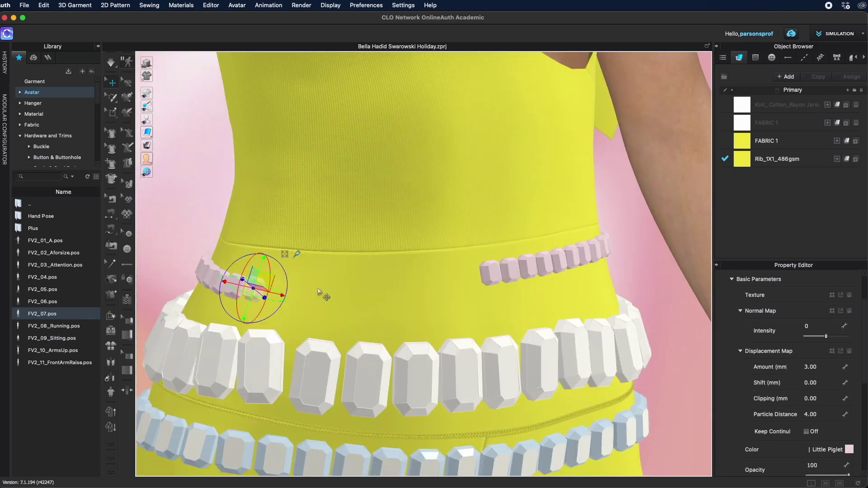
pyautogui.click(442, 301)
pyautogui.press('super+c')
pyautogui.press('super+v')
pyautogui.moveTo(442, 301)
pyautogui.mouseDown(button='right')
pyautogui.moveTo(461, 305)
pyautogui.moveTo(428, 307)
pyautogui.mouseUp(button='right')
pyautogui.click(461, 305)
pyautogui.moveTo(428, 306); pyautogui.dragTo(401, 311)
pyautogui.moveTo(401, 312); pyautogui.dragTo(362, 321, button='right')
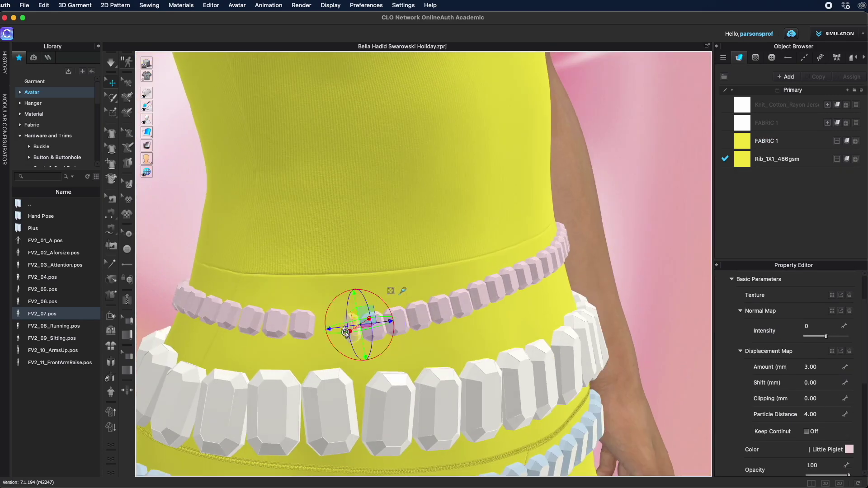
# Close the remaining gap in the pink belt with pasted rhinestone copies
pyautogui.click(303, 325)
pyautogui.press('super+c')
pyautogui.press('super+v')
pyautogui.click(335, 327)
pyautogui.scroll(-10, 493, 352)
pyautogui.click(494, 352)
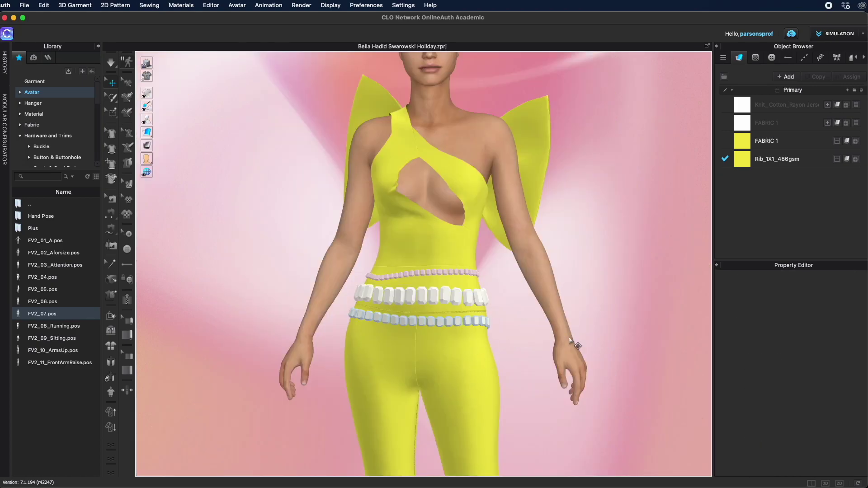
# Render the jumpsuit with all three belts and set the pink rhinestones' material type to Gem
pyautogui.click(304, 5)
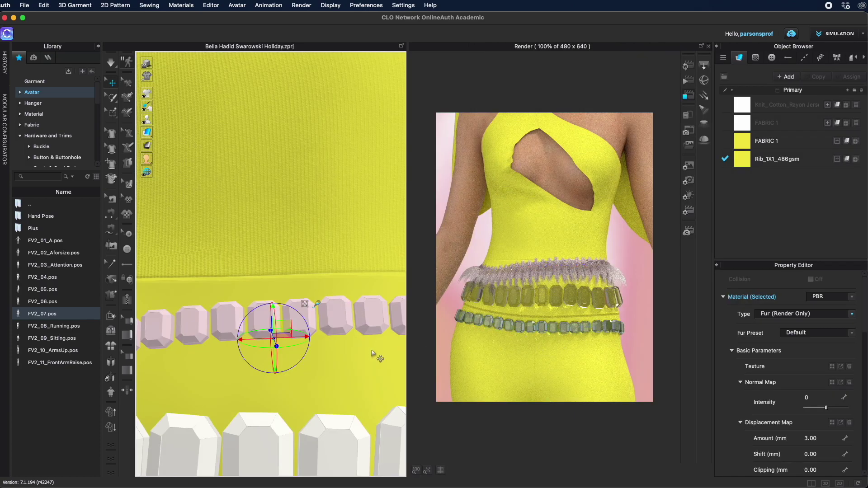
pyautogui.scroll(3, 372, 353)
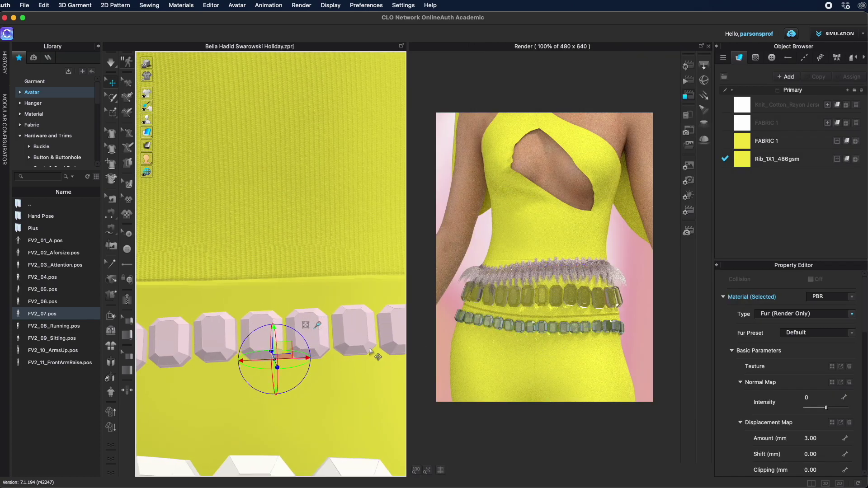
pyautogui.click(852, 314)
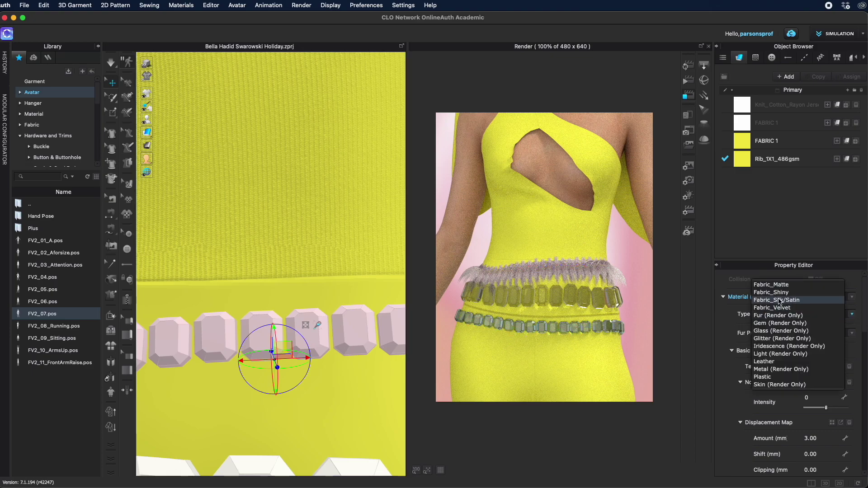
pyautogui.click(772, 323)
pyautogui.scroll(-3, 770, 327)
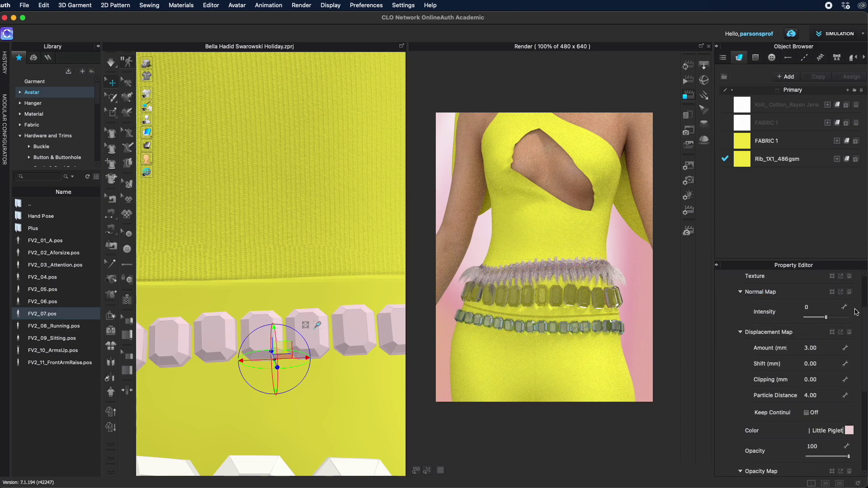
pyautogui.scroll(1, 802, 342)
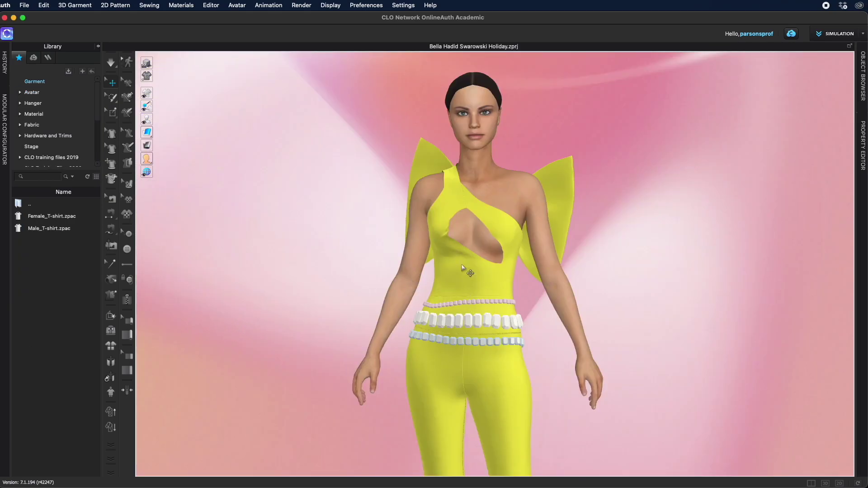
# Draw a long, narrow rectangle pattern for a neck piece above the bodice pieces and begin sewing its short ends
pyautogui.press('super+Tab')
pyautogui.press('super+Tab')
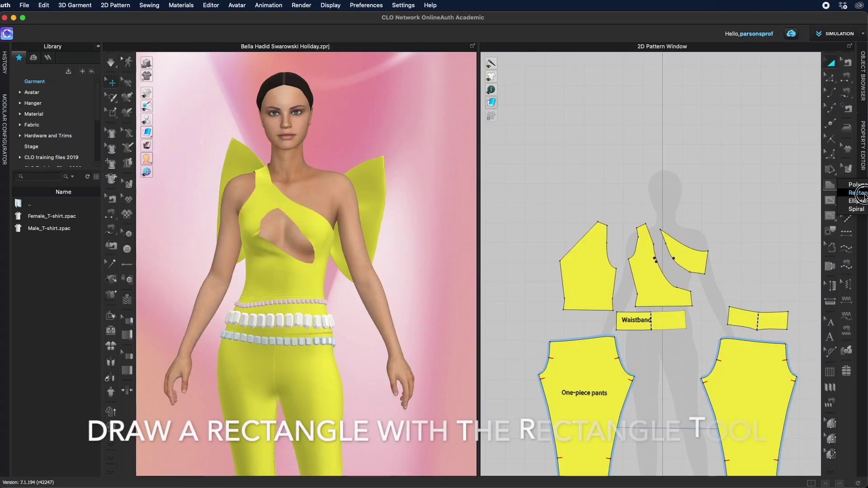
pyautogui.moveTo(615, 209); pyautogui.dragTo(696, 212)
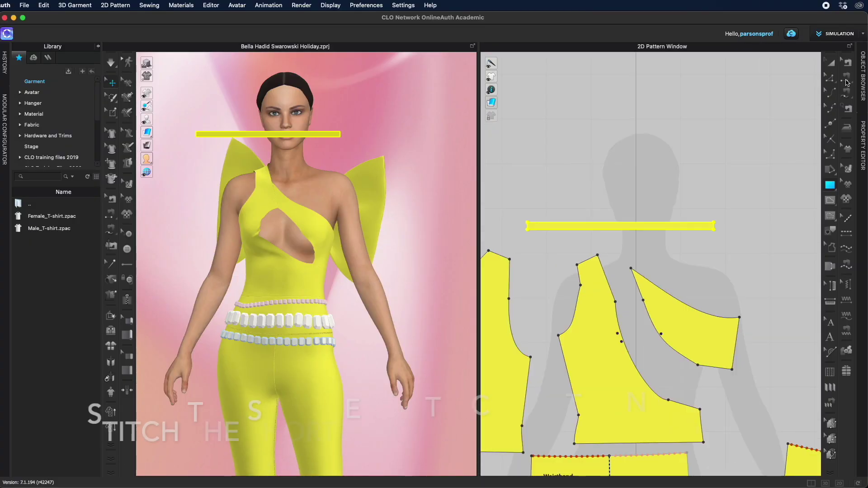
pyautogui.press('n')
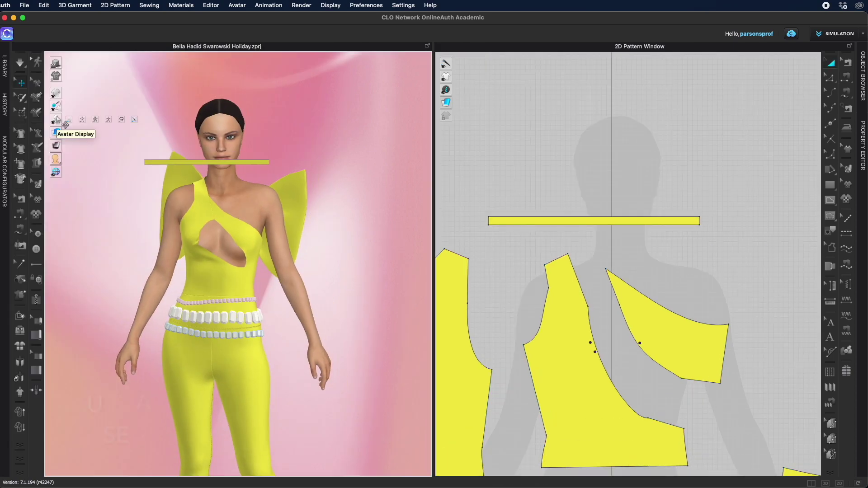
# Show the avatar's arrangement points and drape the narrow strip around the neck as a choker
pyautogui.click(82, 119)
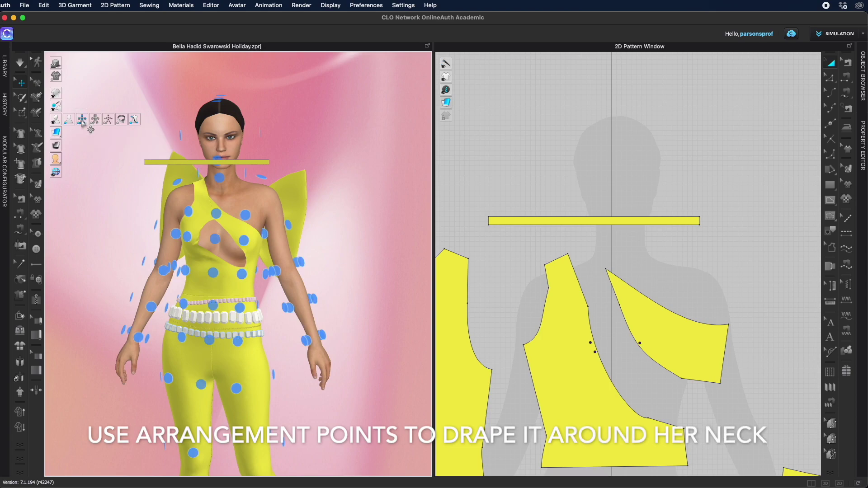
pyautogui.moveTo(233, 166); pyautogui.dragTo(360, 140)
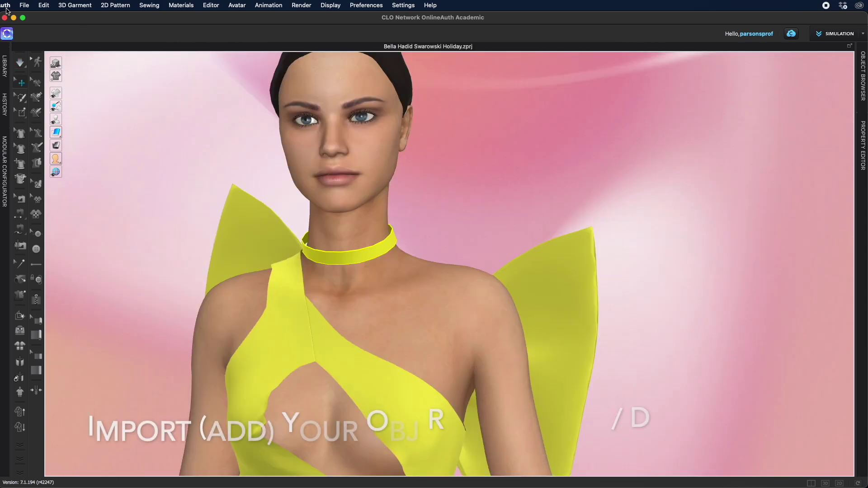
# Import a rhinestone OBJ using Add and place it at the centre front of the choker
pyautogui.click(24, 5)
pyautogui.moveTo(47, 107)
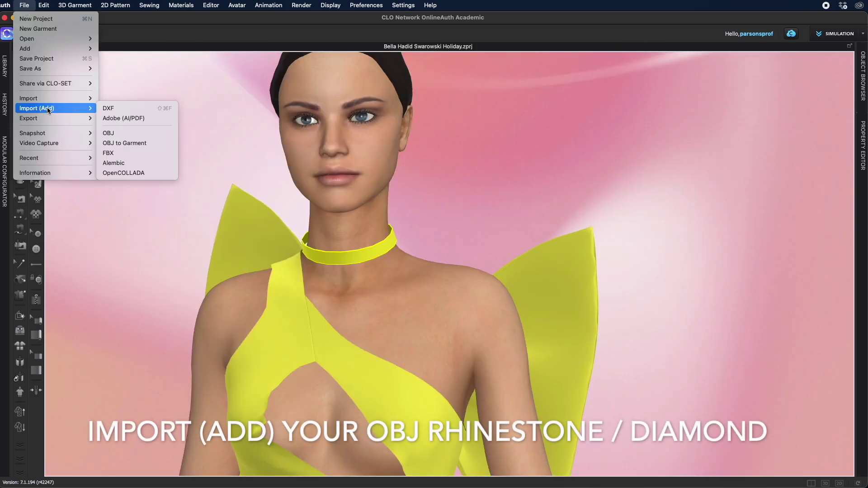
pyautogui.click(108, 133)
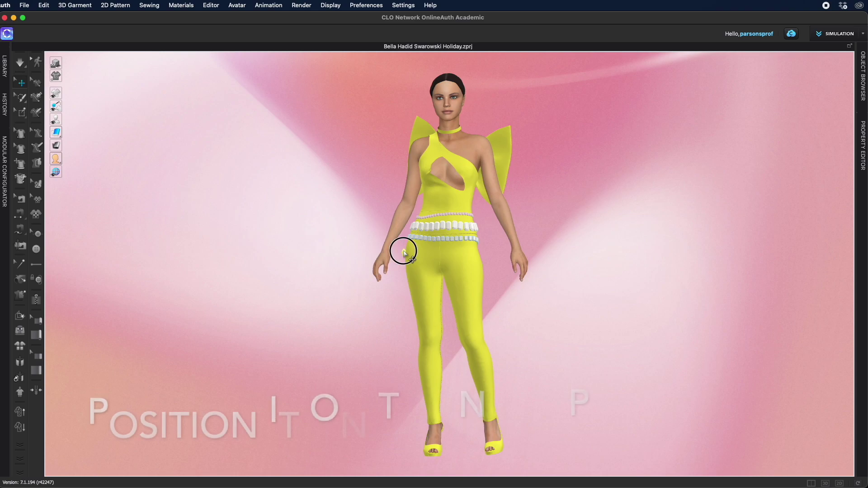
pyautogui.moveTo(403, 251); pyautogui.dragTo(445, 137)
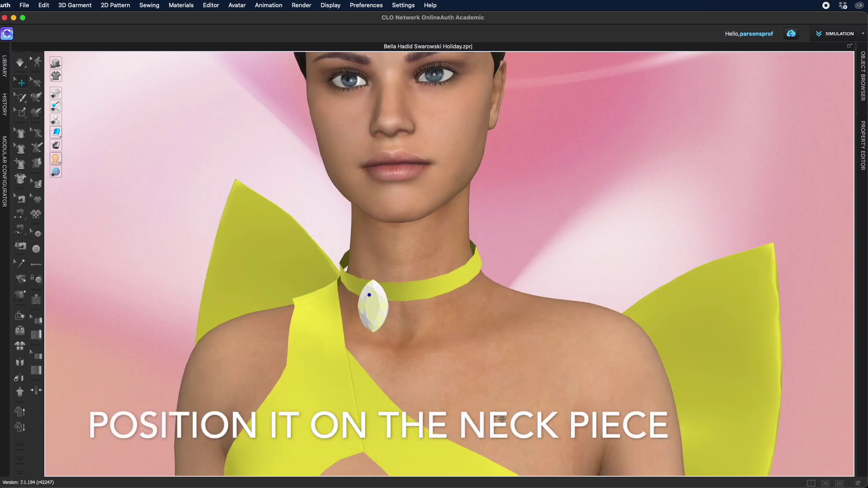
pyautogui.scroll(5, 494, 411)
pyautogui.scroll(4, 501, 419)
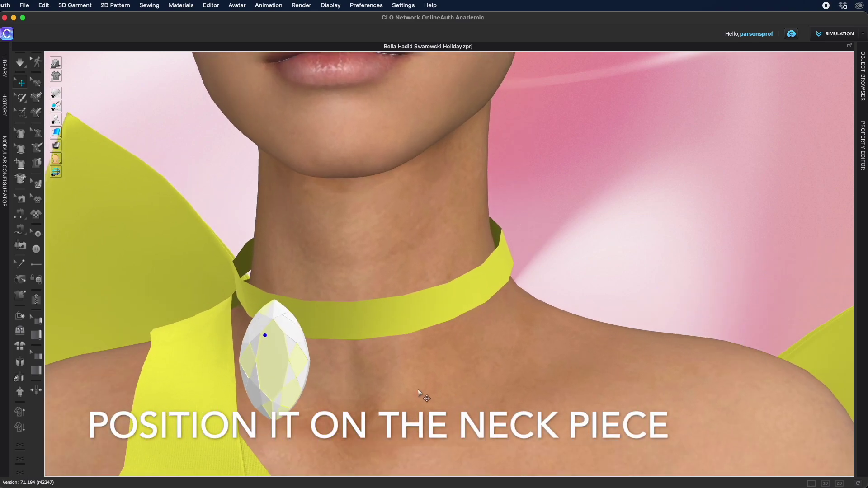
pyautogui.click(364, 358)
pyautogui.moveTo(364, 358); pyautogui.dragTo(416, 324)
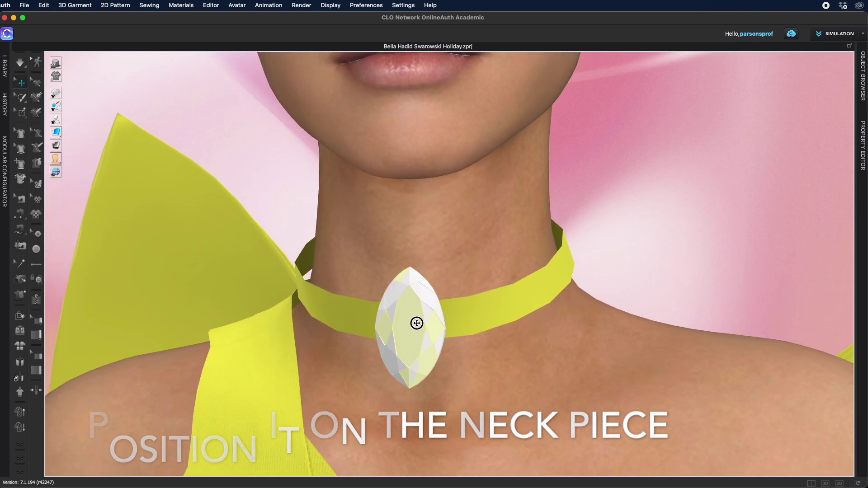
# Resize the choker rhinestone to a smaller, rounder shape and glue it to the choker's centre front as a trim
pyautogui.click(427, 294)
pyautogui.click(460, 261)
pyautogui.moveTo(429, 260)
pyautogui.mouseDown()
pyautogui.moveTo(427, 286)
pyautogui.moveTo(454, 294)
pyautogui.moveTo(429, 271)
pyautogui.mouseUp()
pyautogui.moveTo(461, 295); pyautogui.dragTo(455, 295)
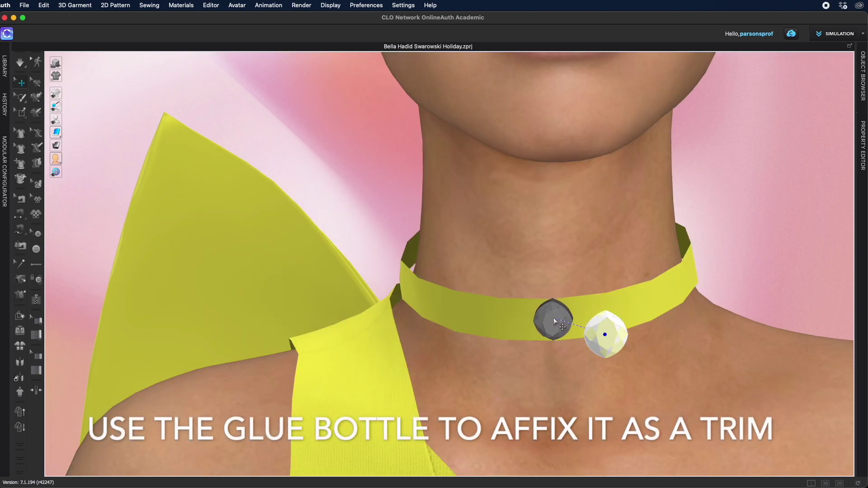
pyautogui.click(554, 320)
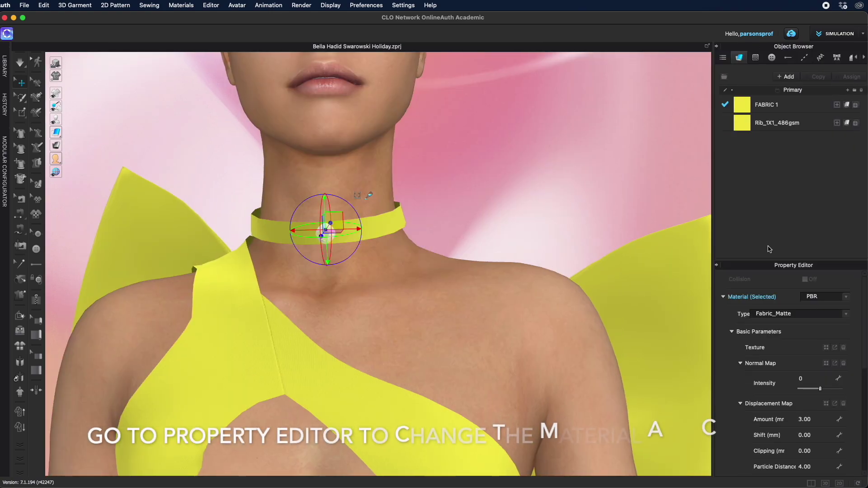
# Give the choker rhinestone a Gem material in Baby Powder colour and render the neckline
pyautogui.click(843, 316)
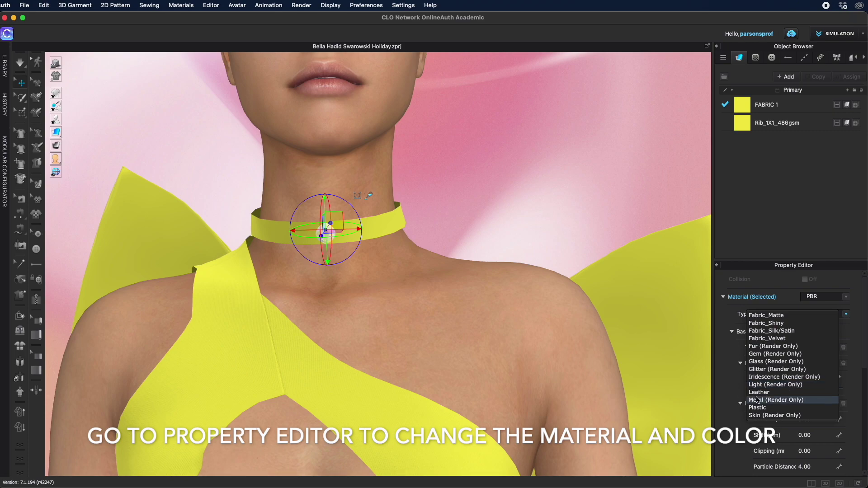
pyautogui.click(770, 354)
pyautogui.scroll(-5, 796, 361)
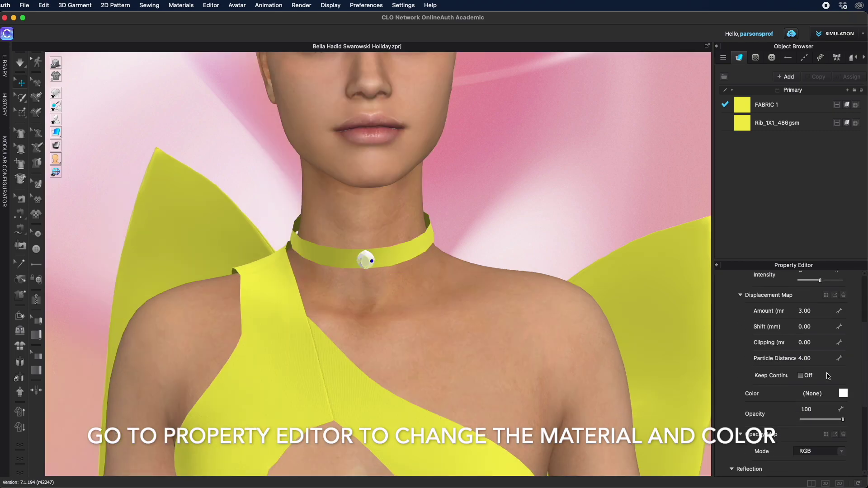
pyautogui.click(843, 340)
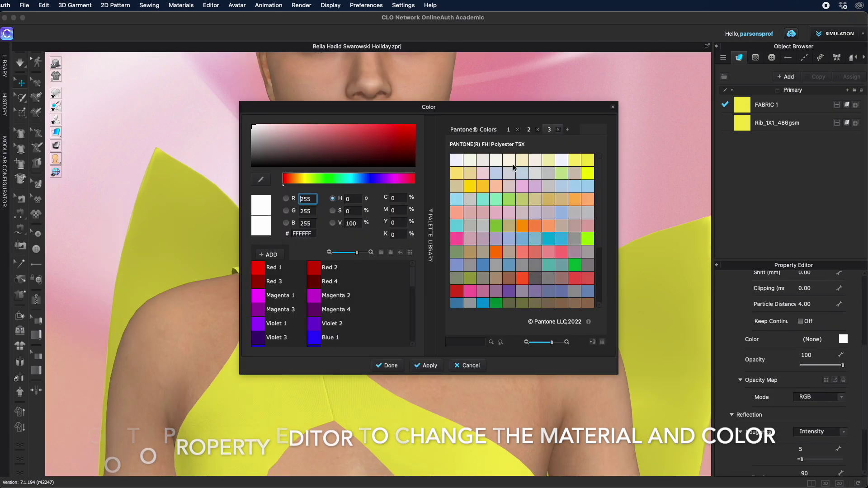
pyautogui.click(496, 160)
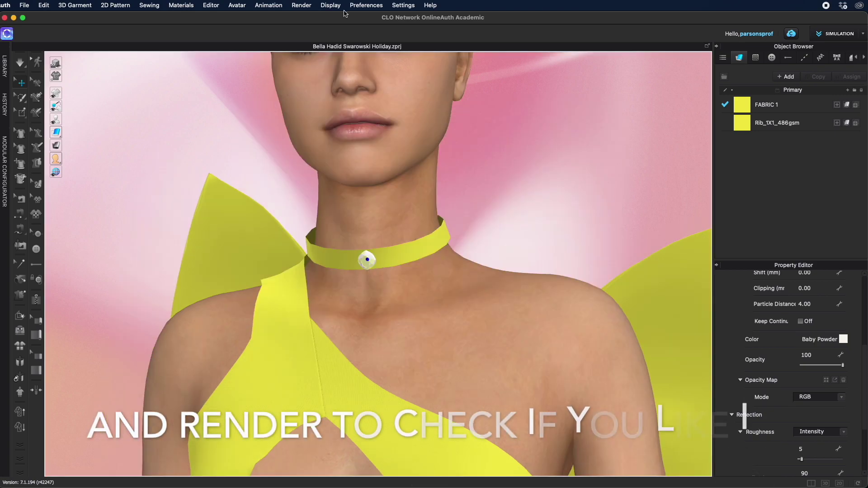
pyautogui.click(307, 6)
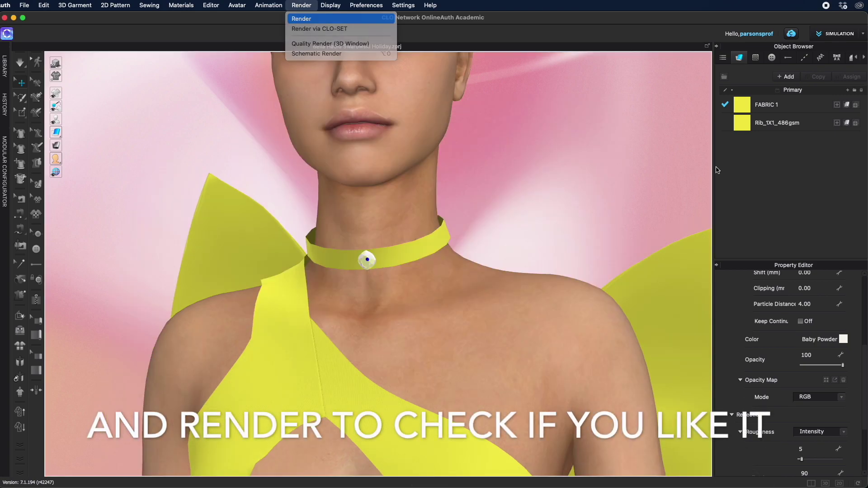
pyautogui.click(301, 19)
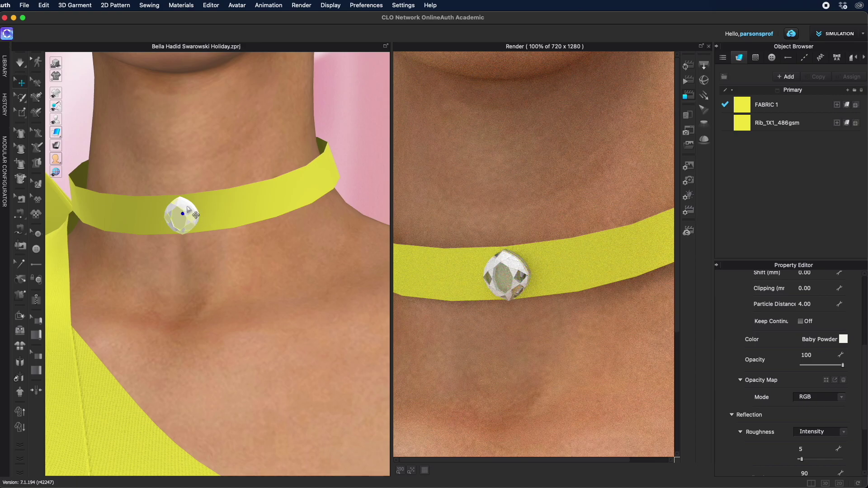
# Select the choker rhinestone's remaining Fabric_Matte part and set its material type to Iridescence
pyautogui.click(188, 209)
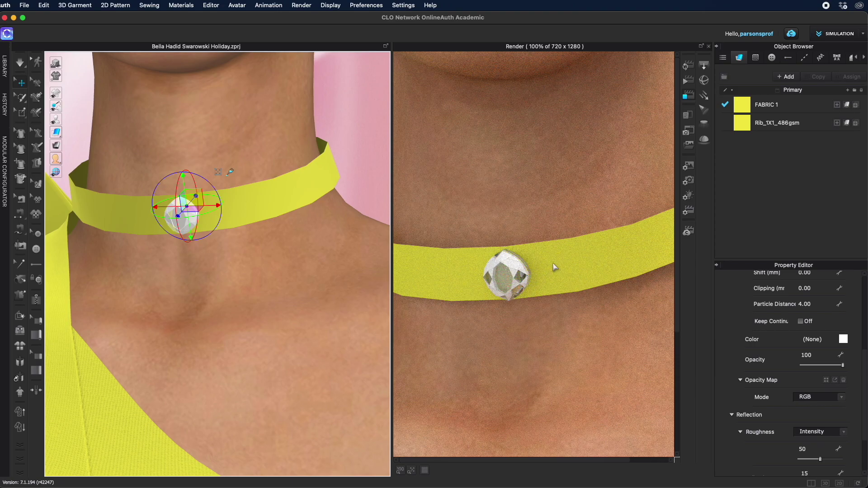
pyautogui.moveTo(238, 225); pyautogui.dragTo(244, 281, button='middle')
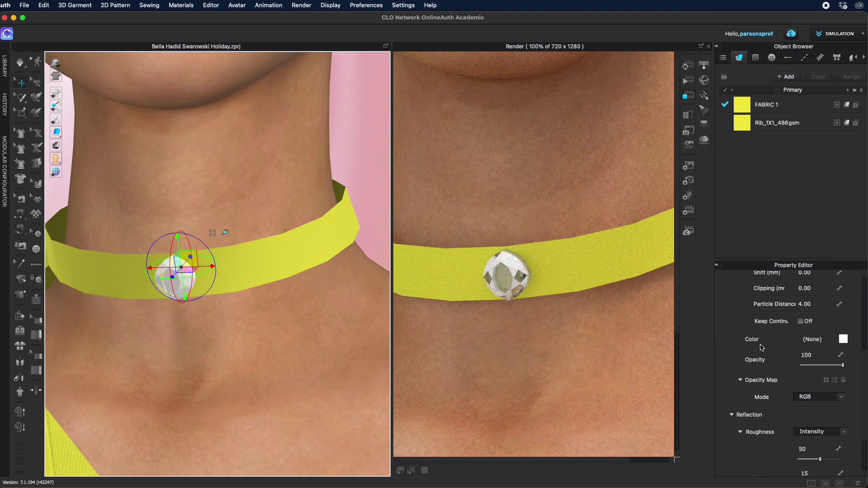
pyautogui.scroll(3, 762, 347)
pyautogui.scroll(3, 801, 334)
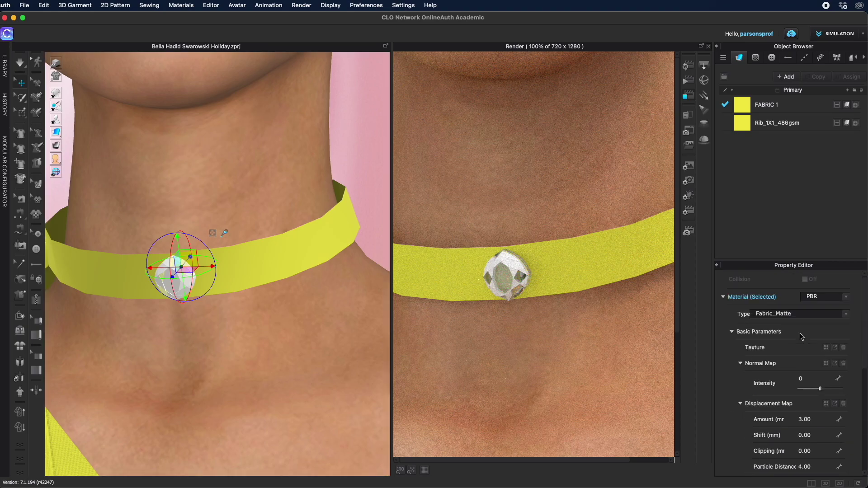
pyautogui.click(838, 315)
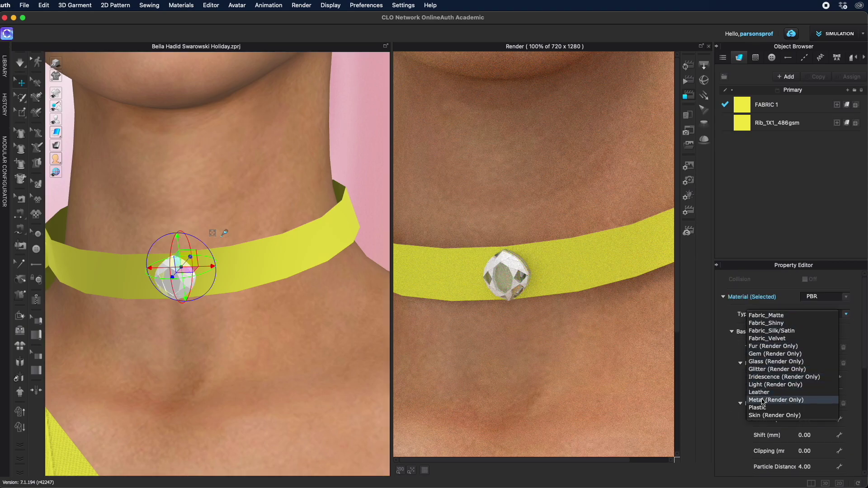
pyautogui.click(769, 376)
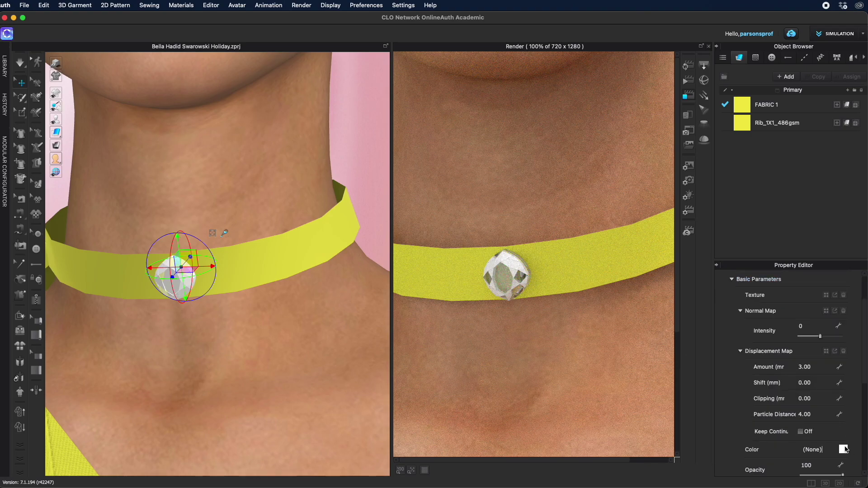
# Set a pale colour for the rhinestone's iridescent part and render a close-up of the choker
pyautogui.click(844, 450)
pyautogui.click(499, 163)
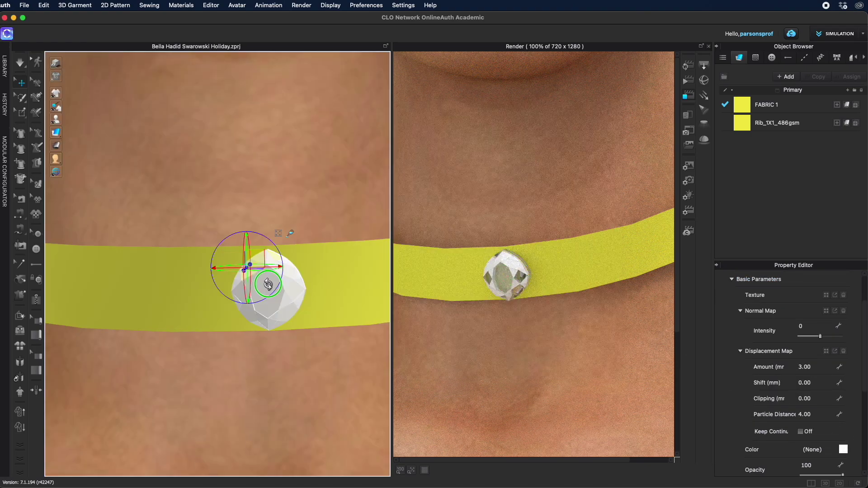
pyautogui.moveTo(270, 285); pyautogui.dragTo(259, 276, button='right')
pyautogui.moveTo(342, 315); pyautogui.dragTo(339, 314, button='right')
pyautogui.moveTo(339, 313); pyautogui.dragTo(297, 310, button='middle')
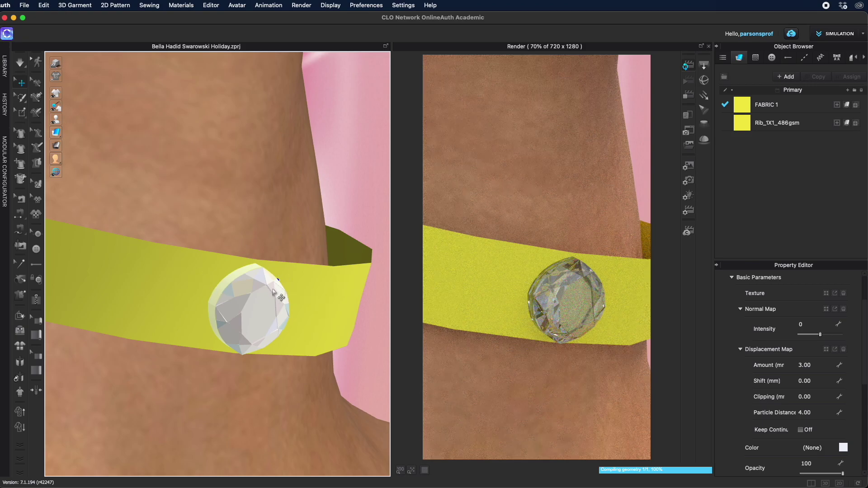
pyautogui.scroll(-10, 271, 248)
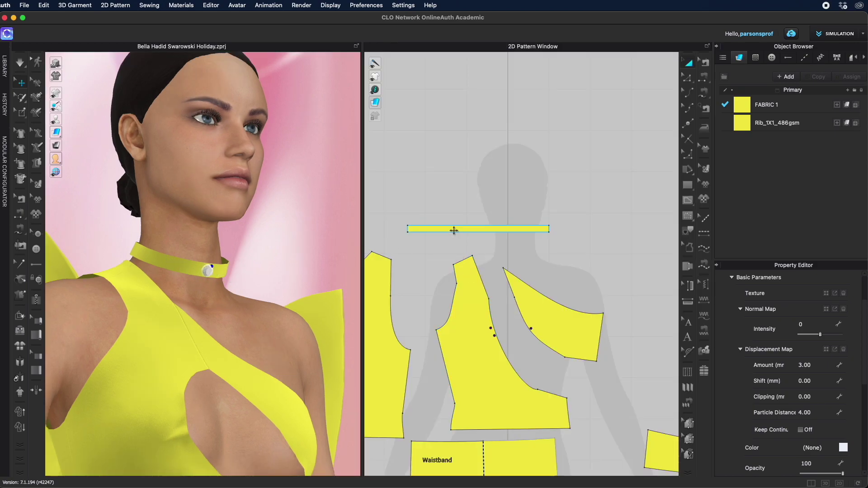
# Place copies of the rhinestone along the choker from the centre front around the avatar's left side of the neck
pyautogui.scroll(5, 474, 225)
pyautogui.moveTo(278, 320); pyautogui.dragTo(261, 315, button='right')
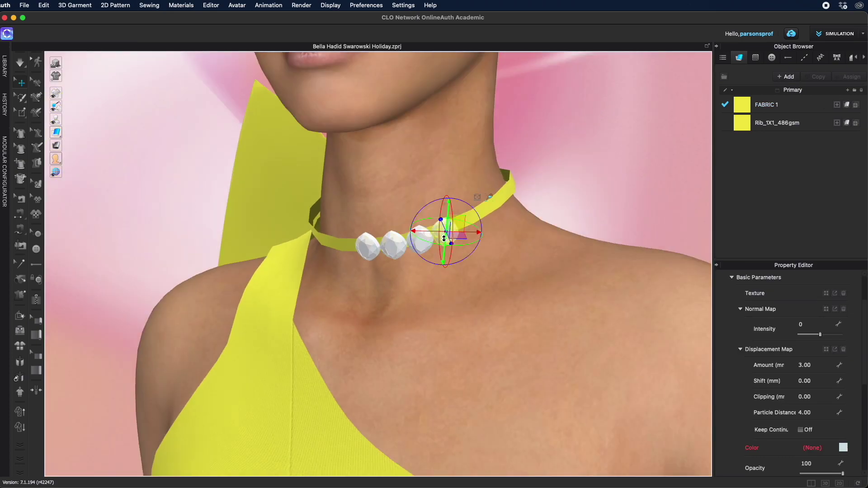
pyautogui.moveTo(485, 220); pyautogui.dragTo(456, 221, button='right')
pyautogui.moveTo(478, 180); pyautogui.dragTo(482, 182)
pyautogui.moveTo(651, 273); pyautogui.dragTo(534, 271, button='right')
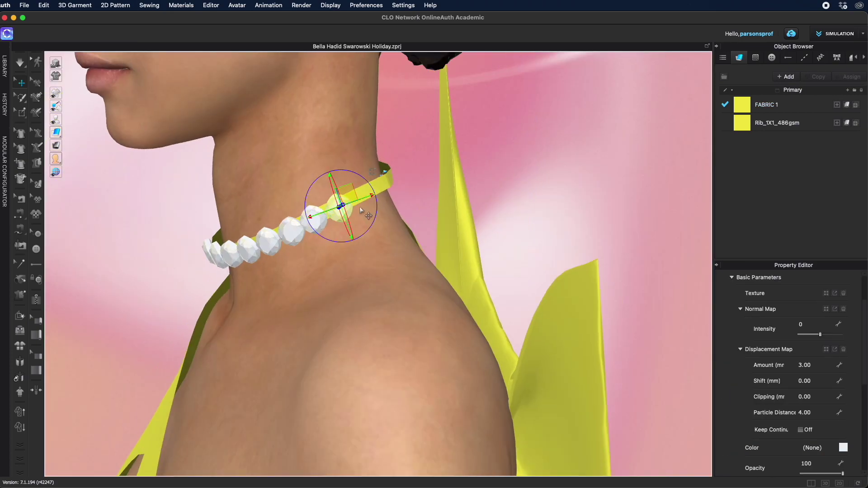
pyautogui.click(292, 231)
pyautogui.moveTo(289, 193); pyautogui.dragTo(296, 196)
# Continue pasting rhinestones side by side along the back of the choker
pyautogui.moveTo(294, 195); pyautogui.dragTo(537, 323, button='right')
pyautogui.hotkey('ctrl', 'v')
pyautogui.click(430, 219)
pyautogui.hotkey('ctrl', 'v')
pyautogui.click(488, 252)
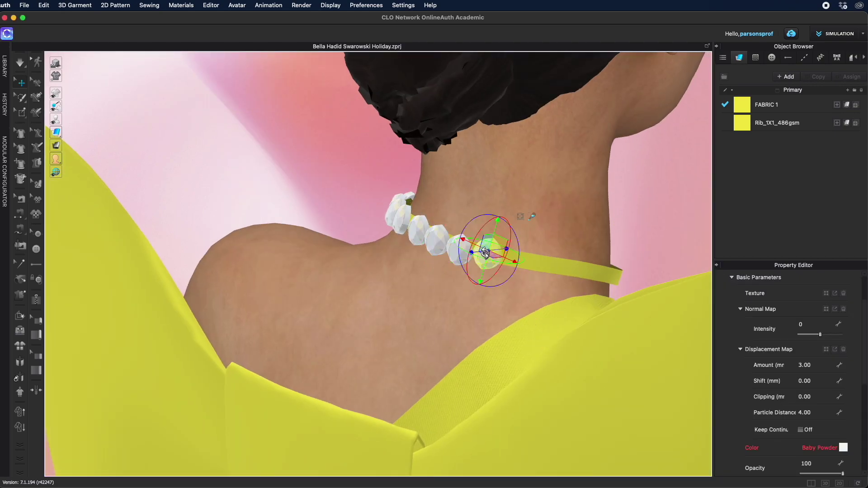
# Paste rhinestones along the avatar's right side of the neck to complete the ring around the choker
pyautogui.moveTo(496, 250); pyautogui.dragTo(263, 244, button='right')
pyautogui.click(436, 277)
pyautogui.moveTo(597, 323); pyautogui.dragTo(533, 332, button='right')
pyautogui.click(425, 287)
pyautogui.press('super+v')
pyautogui.click(535, 291)
pyautogui.moveTo(543, 296); pyautogui.dragTo(367, 215, button='right')
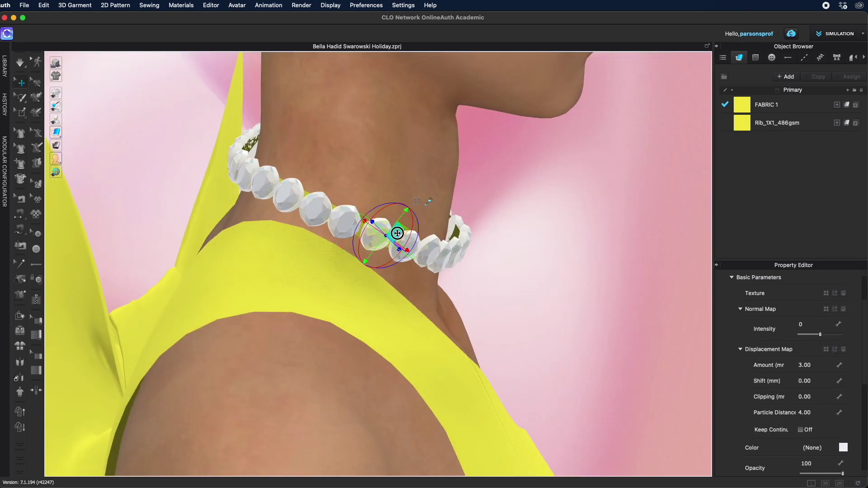
pyautogui.moveTo(397, 234); pyautogui.dragTo(516, 217, button='right')
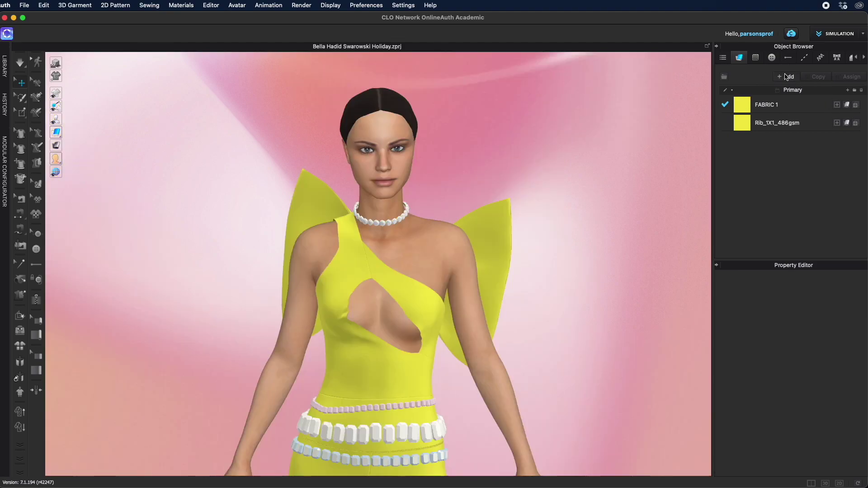
# Add a new fabric for the choker and open the library's Fabric folder
pyautogui.click(785, 77)
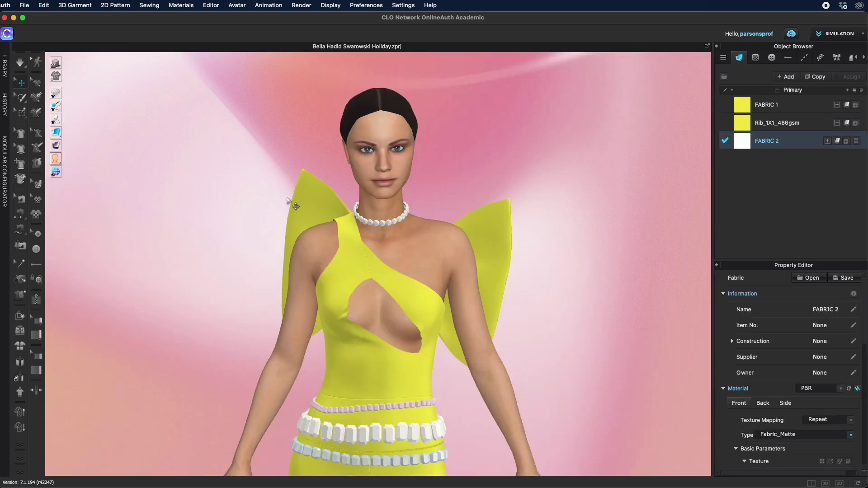
pyautogui.click(6, 68)
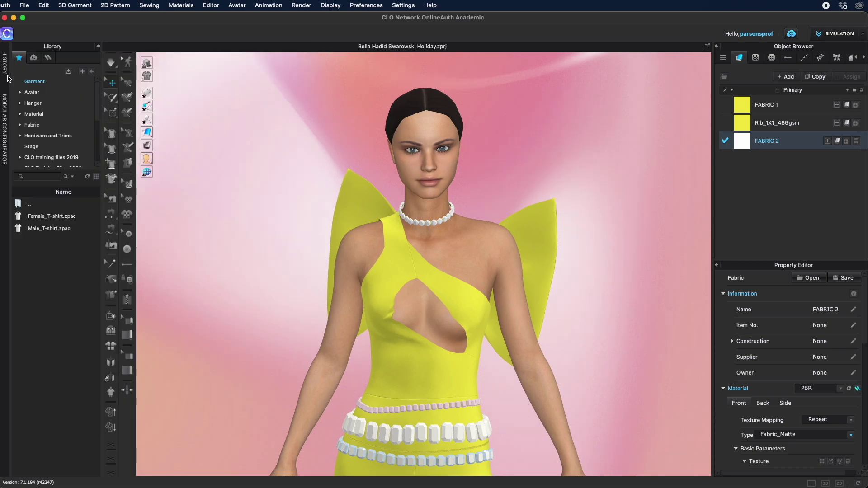
pyautogui.click(31, 127)
pyautogui.click(28, 126)
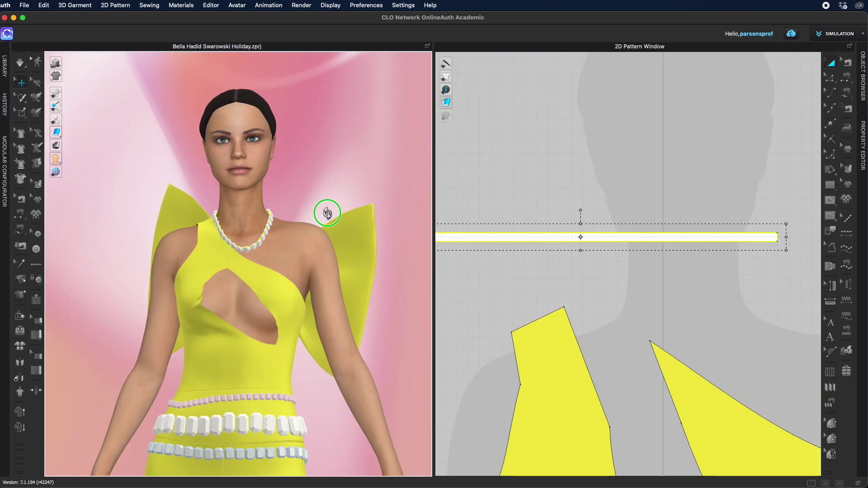
# Shorten the choker pattern from one end, simulate the fit on the neck, and open the render view
pyautogui.moveTo(327, 213); pyautogui.dragTo(323, 220, button='right')
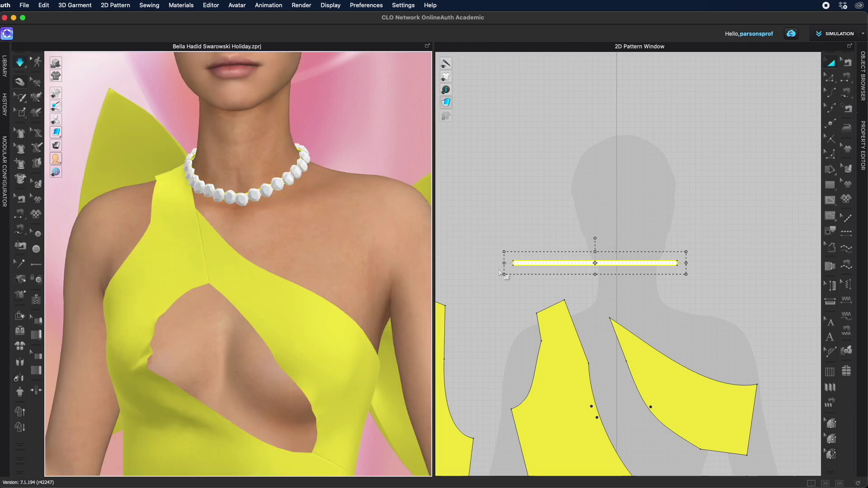
pyautogui.moveTo(503, 263); pyautogui.dragTo(521, 263)
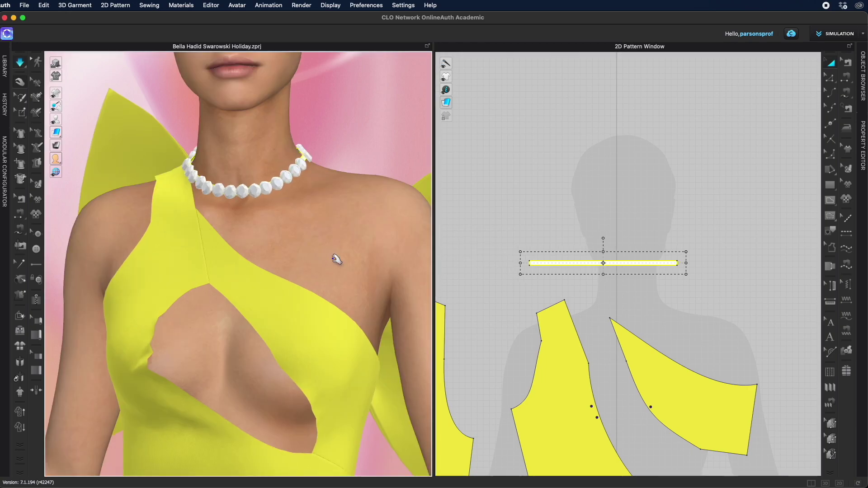
pyautogui.scroll(-10, 384, 232)
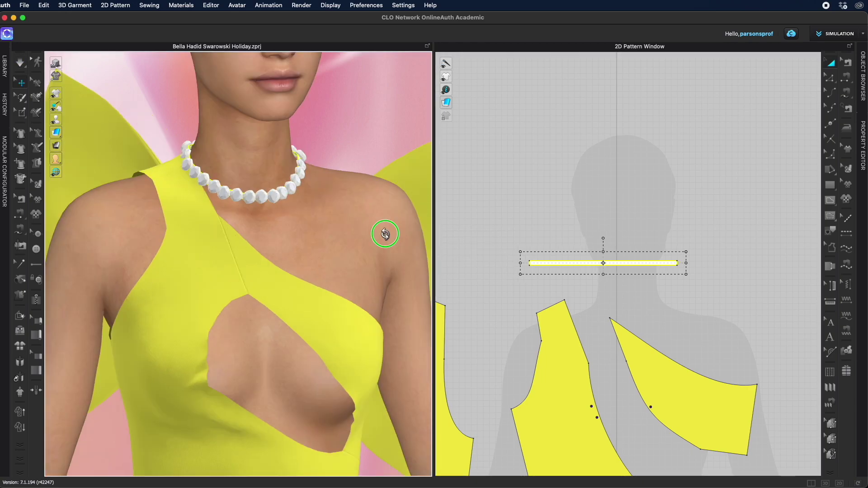
pyautogui.scroll(-2, 256, 251)
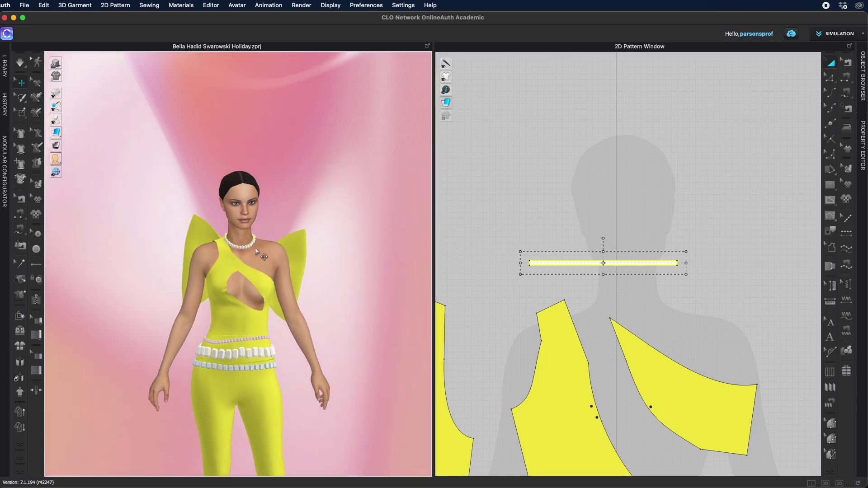
pyautogui.click(301, 5)
pyautogui.click(301, 17)
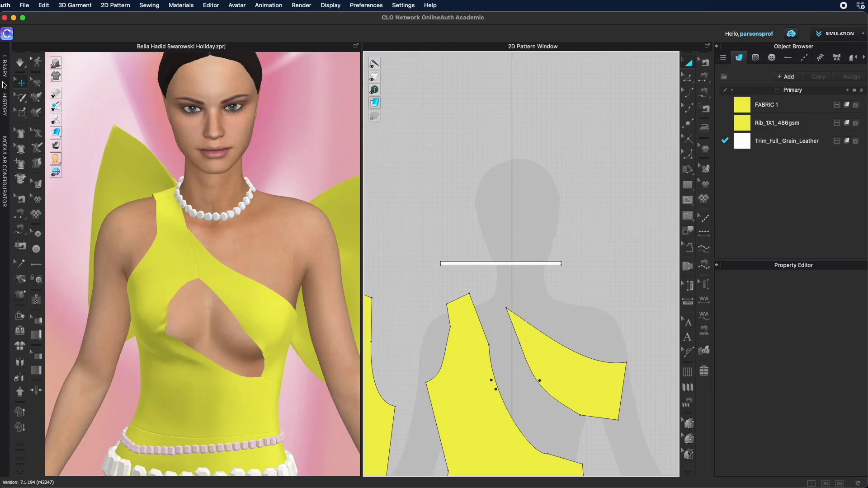
# Replace the choker's fabric with Trim_Hardware from the library and simulate the garment
pyautogui.click(6, 83)
pyautogui.scroll(-1, 63, 342)
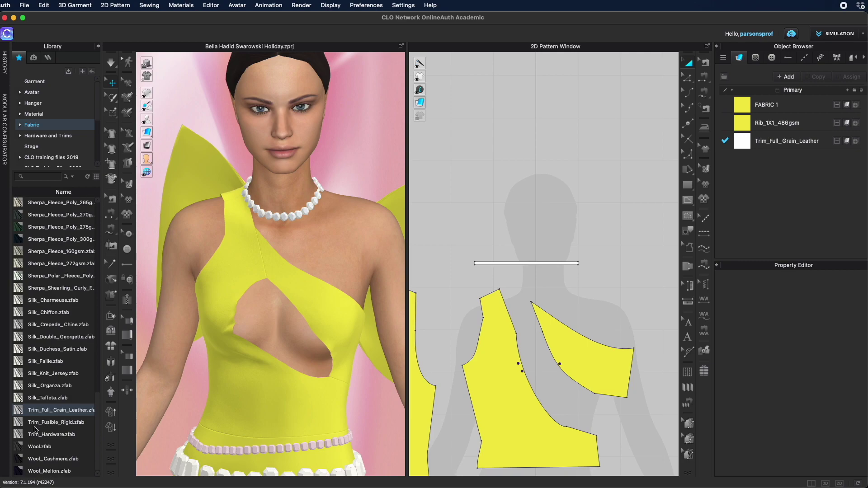
pyautogui.moveTo(18, 438); pyautogui.dragTo(744, 142)
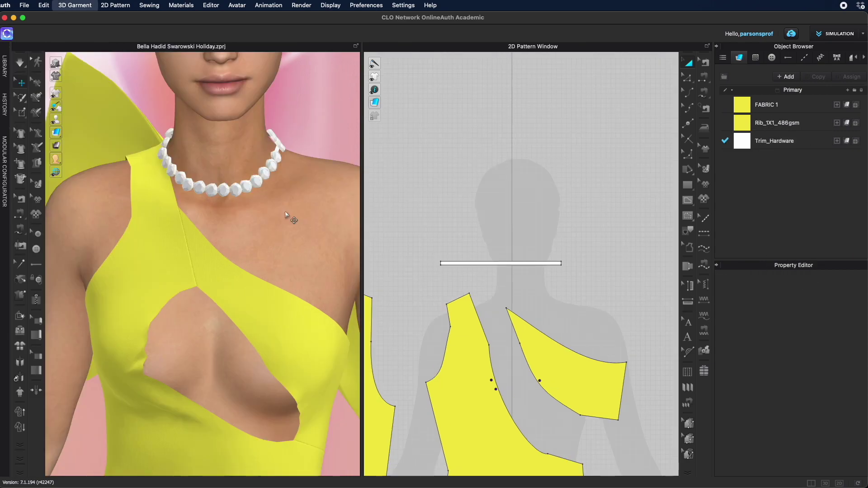
pyautogui.press('space')
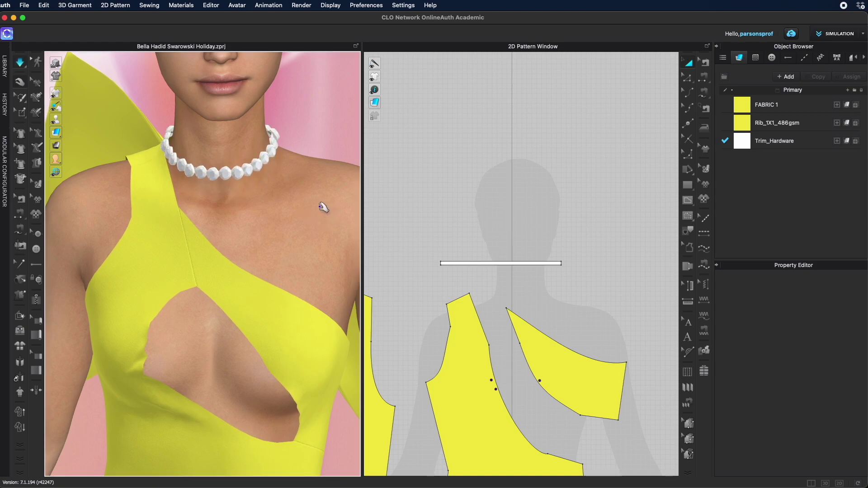
pyautogui.press('space')
# Set the Trim_Hardware fabric's opacity to 4 and simulate the choker
pyautogui.click(789, 143)
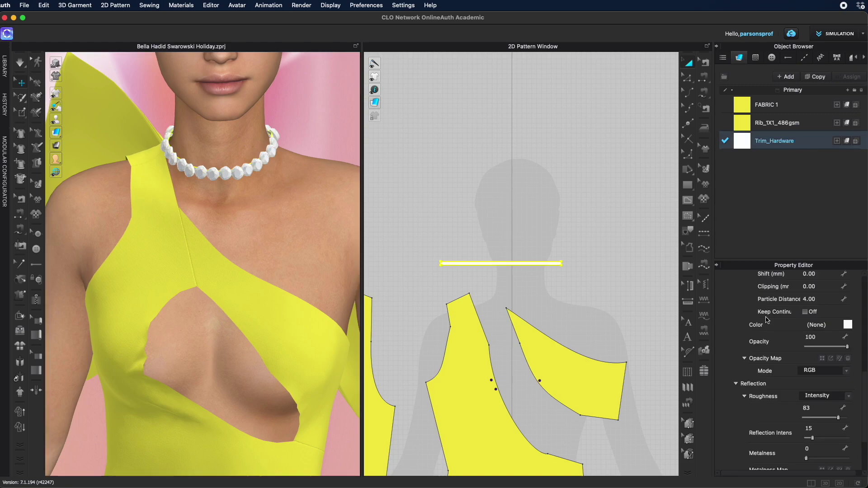
pyautogui.scroll(1, 784, 370)
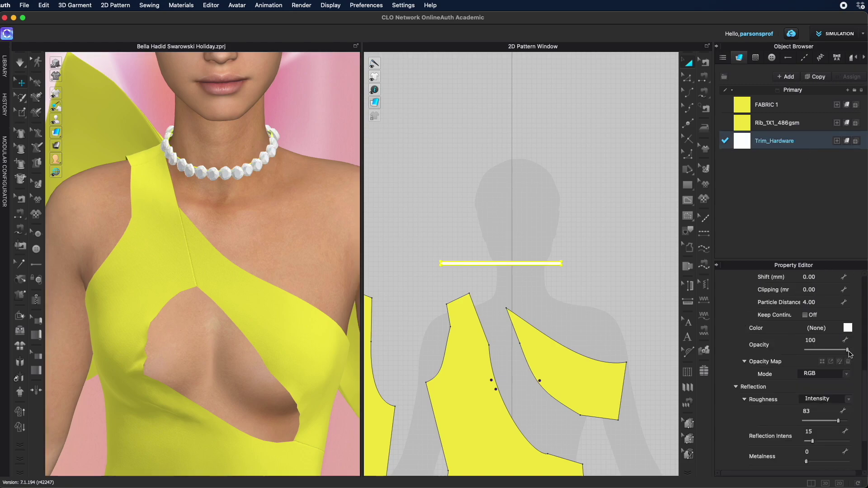
pyautogui.moveTo(849, 354); pyautogui.dragTo(807, 351)
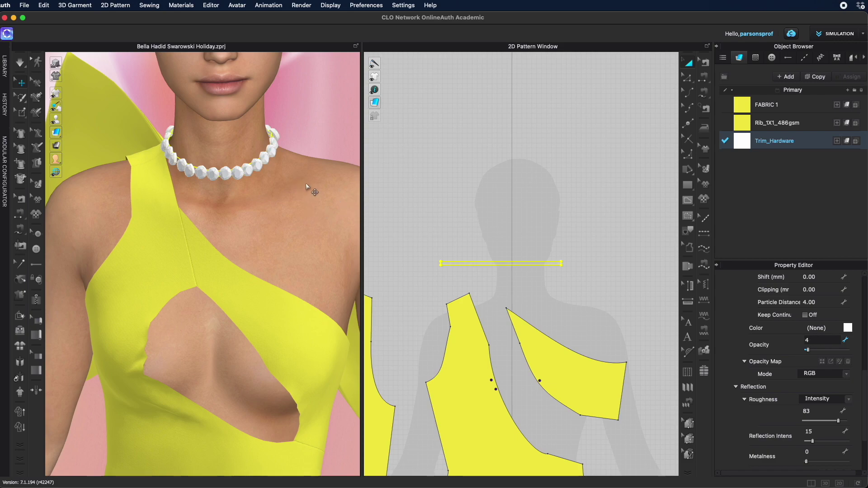
pyautogui.press('space')
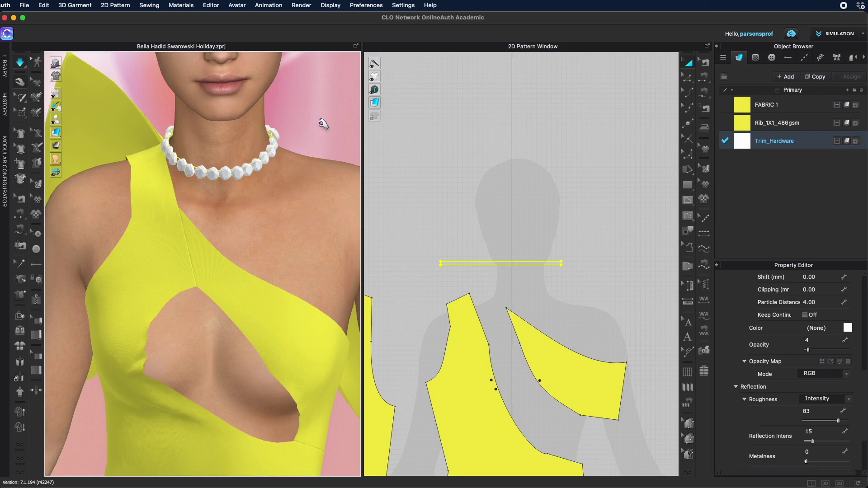
pyautogui.click(320, 123)
# Examine how the rhinestone choker sits around the neck from the side and front
pyautogui.moveTo(320, 164); pyautogui.dragTo(251, 175, button='right')
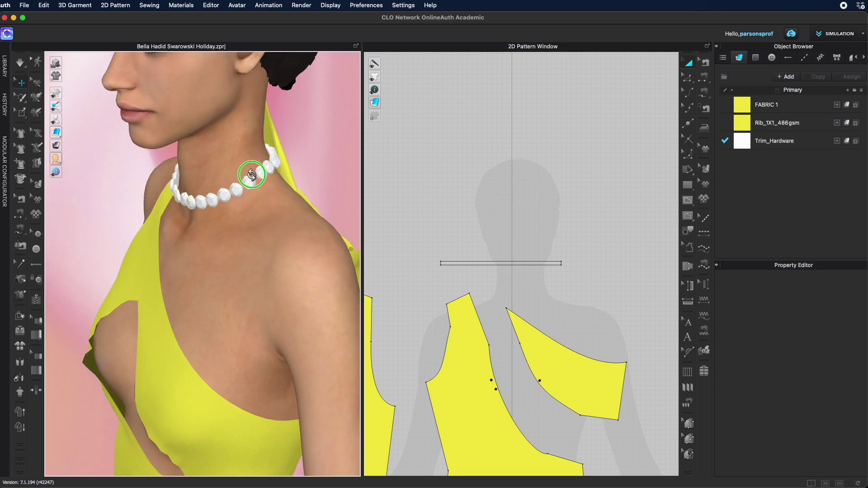
pyautogui.scroll(3, 271, 186)
pyautogui.scroll(5, 271, 187)
pyautogui.moveTo(272, 189); pyautogui.dragTo(267, 274, button='middle')
pyautogui.scroll(-5, 267, 274)
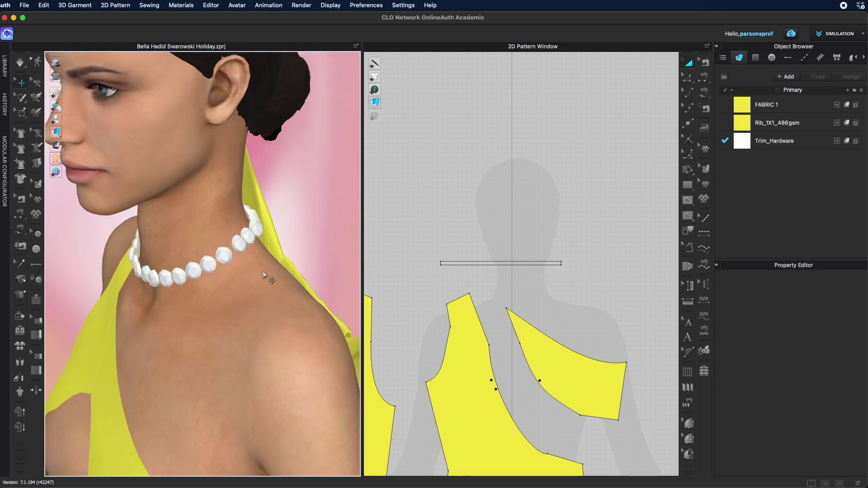
pyautogui.moveTo(263, 278); pyautogui.dragTo(330, 267, button='right')
pyautogui.scroll(-4, 292, 264)
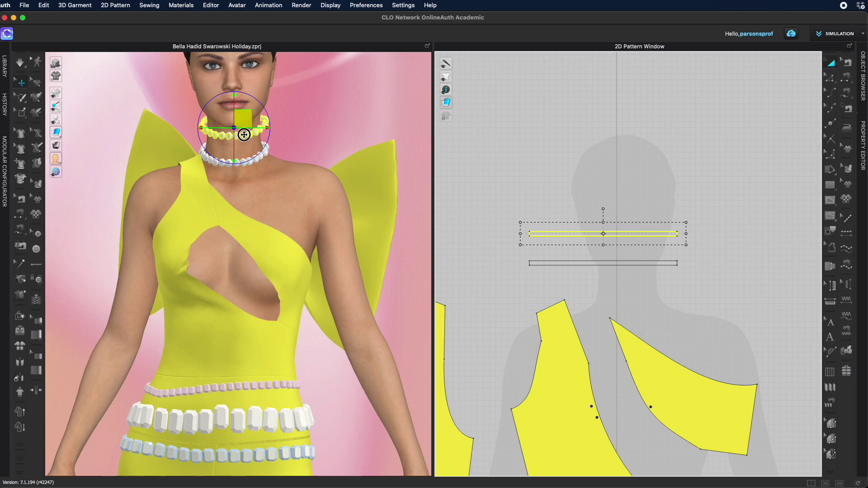
# Position the duplicated rhinestone choker around the neck close to the original one
pyautogui.moveTo(244, 135); pyautogui.dragTo(254, 160)
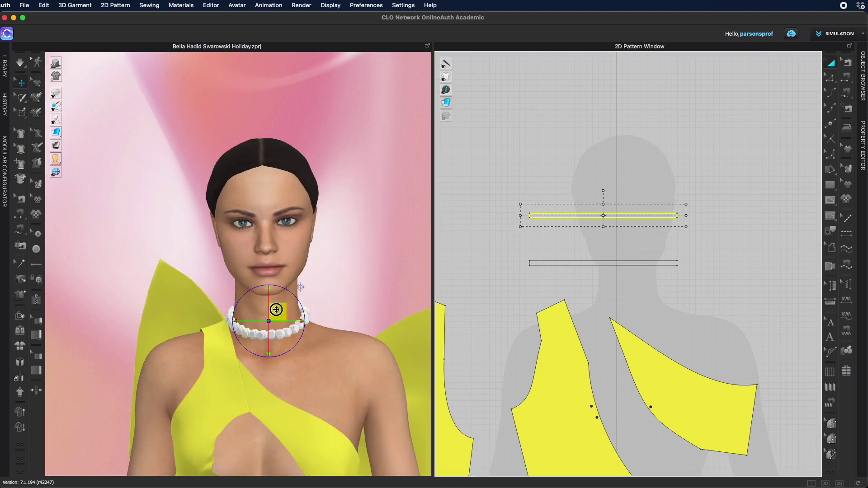
pyautogui.moveTo(277, 310); pyautogui.dragTo(275, 302)
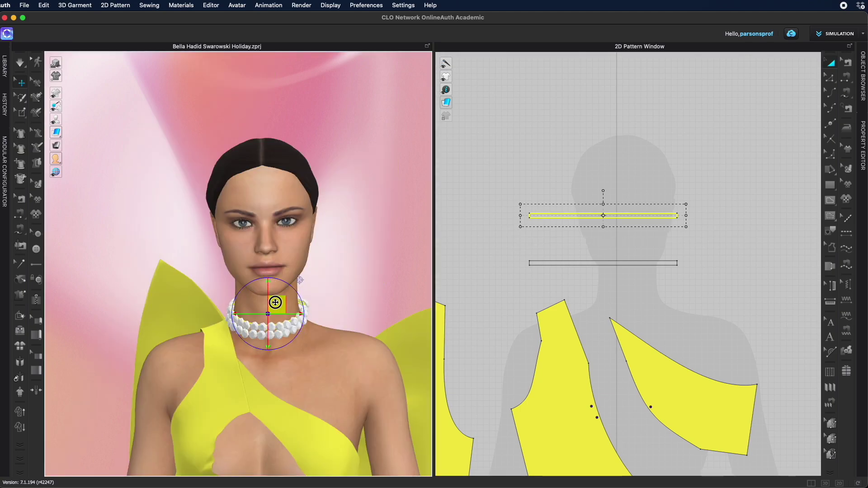
pyautogui.scroll(2, 275, 303)
# Lengthen the duplicate choker's pattern at both ends and pull it down onto the chest during simulation
pyautogui.moveTo(520, 216); pyautogui.dragTo(460, 215)
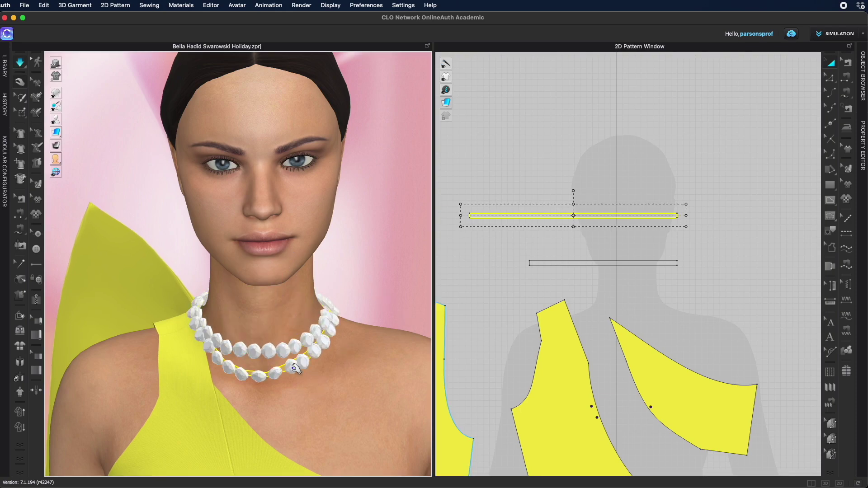
pyautogui.moveTo(686, 216); pyautogui.dragTo(741, 215)
pyautogui.moveTo(302, 365); pyautogui.dragTo(337, 406)
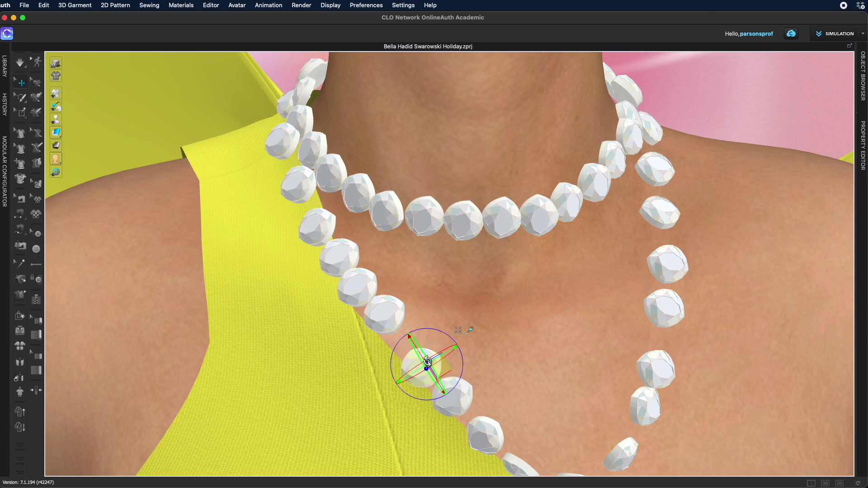
# Paste extra rhinestones into the long necklace's gaps near the shoulder strap and slide neighbouring stones closer together
pyautogui.press('super+v')
pyautogui.click(406, 344)
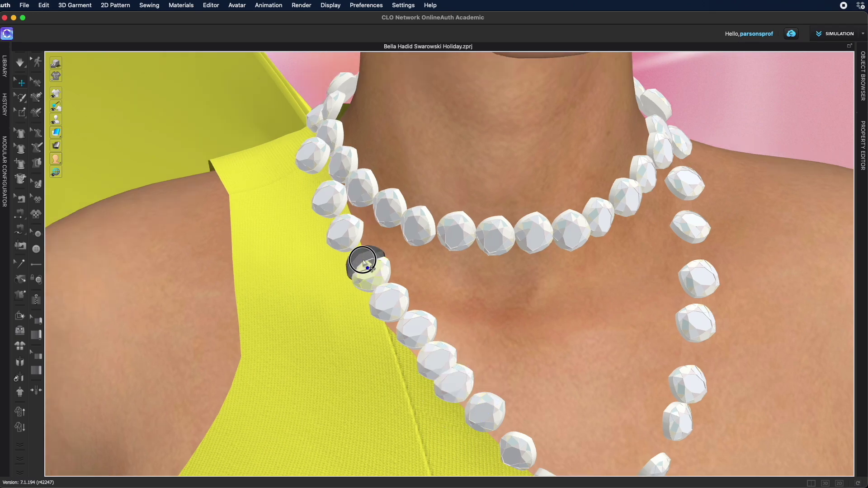
pyautogui.moveTo(389, 302); pyautogui.dragTo(383, 296)
pyautogui.moveTo(409, 333); pyautogui.dragTo(401, 325)
pyautogui.moveTo(438, 360); pyautogui.dragTo(433, 353)
pyautogui.click(476, 415)
# Slide the long necklace's lower front rhinestones together and paste another stone into the remaining gap
pyautogui.moveTo(618, 430); pyautogui.dragTo(523, 312, button='middle')
pyautogui.scroll(4, 523, 312)
pyautogui.moveTo(523, 312); pyautogui.dragTo(653, 272, button='right')
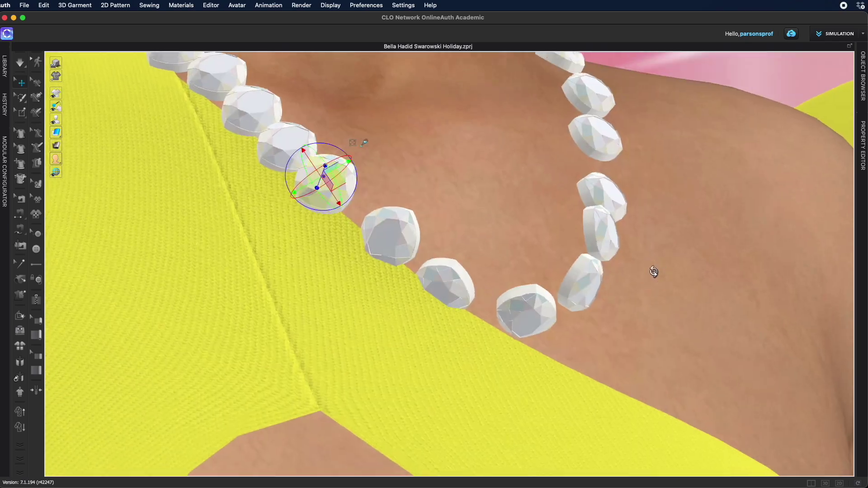
pyautogui.moveTo(392, 236); pyautogui.dragTo(377, 219)
pyautogui.click(443, 284)
pyautogui.moveTo(443, 285); pyautogui.dragTo(421, 263)
pyautogui.moveTo(525, 311); pyautogui.dragTo(533, 312)
pyautogui.press('super+v')
pyautogui.click(473, 294)
# Shift the rhinestones on the other side of the long necklace along the strip to even their spacing
pyautogui.scroll(-4, 606, 192)
pyautogui.moveTo(681, 352); pyautogui.dragTo(705, 181, button='right')
pyautogui.moveTo(598, 382); pyautogui.dragTo(637, 376)
pyautogui.moveTo(536, 400); pyautogui.dragTo(581, 393)
pyautogui.moveTo(478, 412); pyautogui.dragTo(536, 404)
pyautogui.moveTo(556, 429); pyautogui.dragTo(524, 364, button='right')
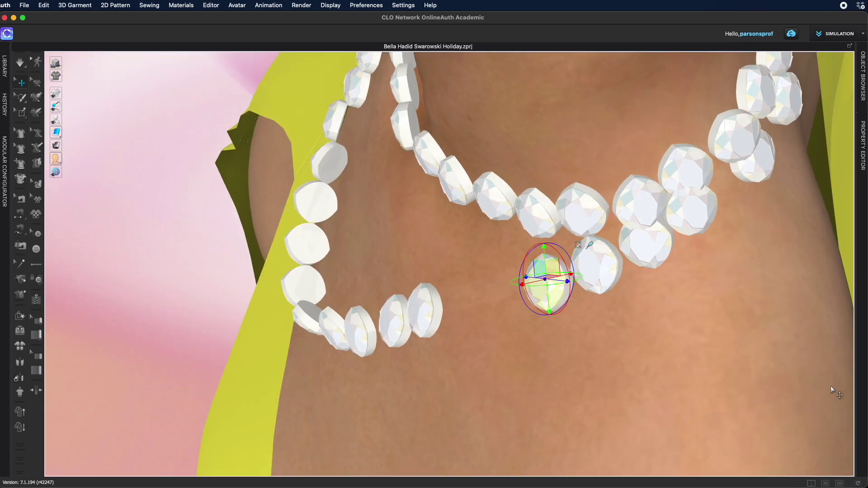
# Raise the opacity of the Trim_Hardware fabric on the necklace strips to 35
pyautogui.click(811, 483)
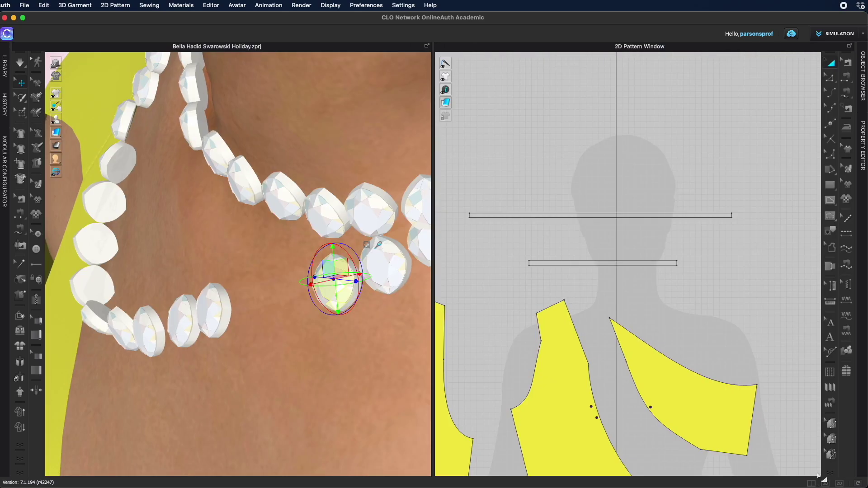
pyautogui.click(677, 216)
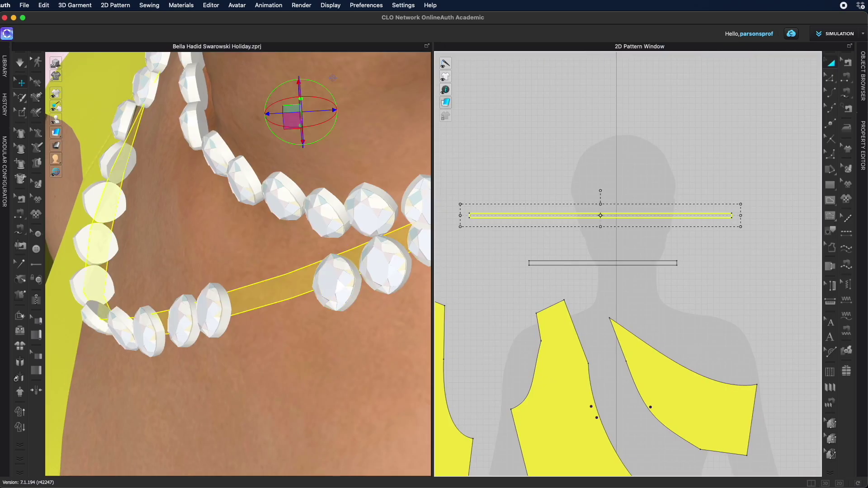
pyautogui.click(864, 150)
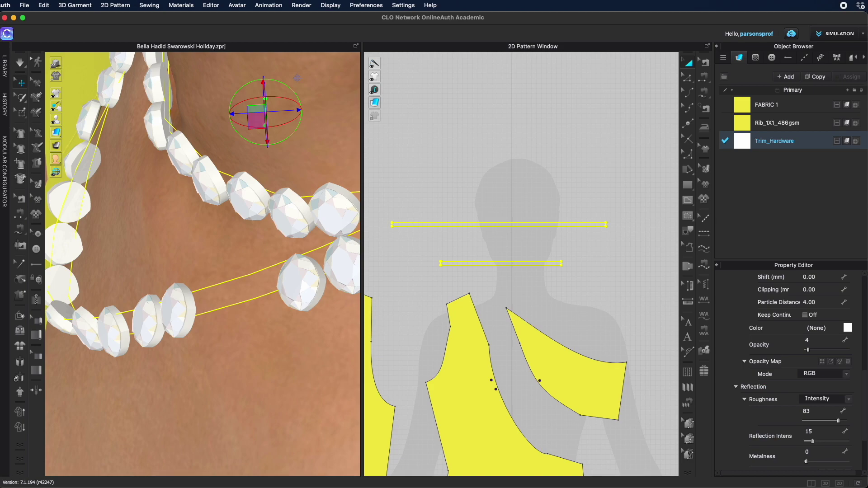
pyautogui.scroll(-1, 831, 372)
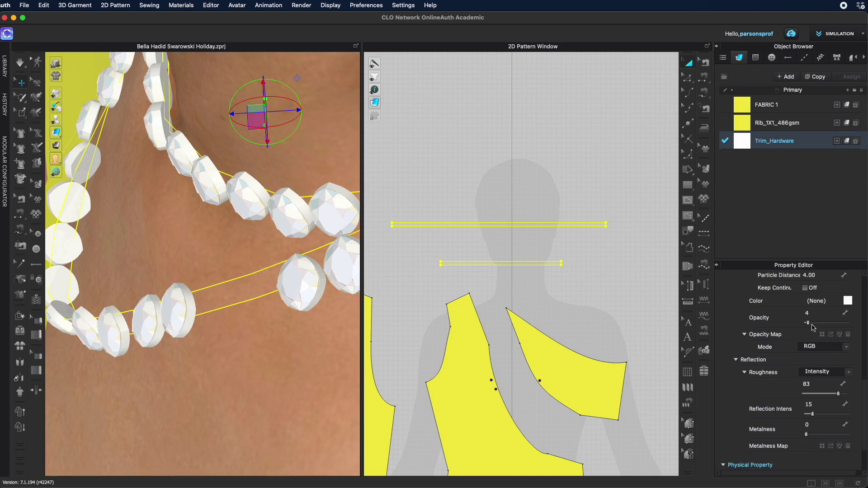
pyautogui.moveTo(811, 325); pyautogui.dragTo(821, 324)
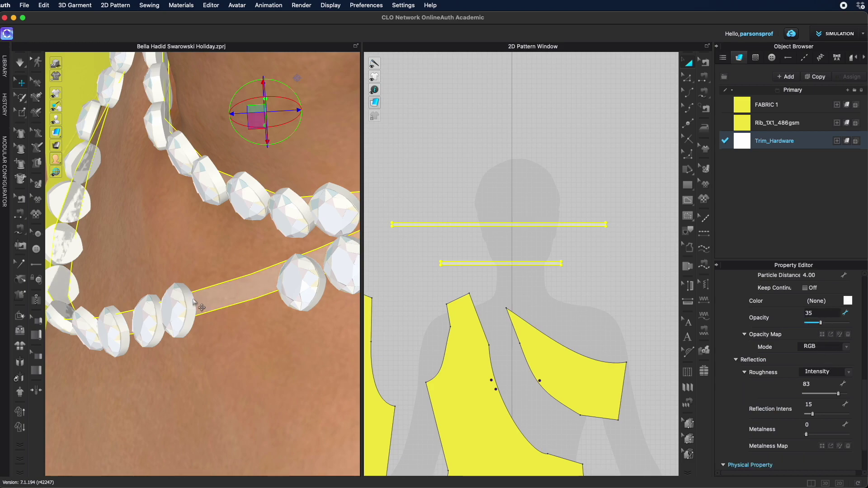
pyautogui.click(716, 47)
pyautogui.click(704, 47)
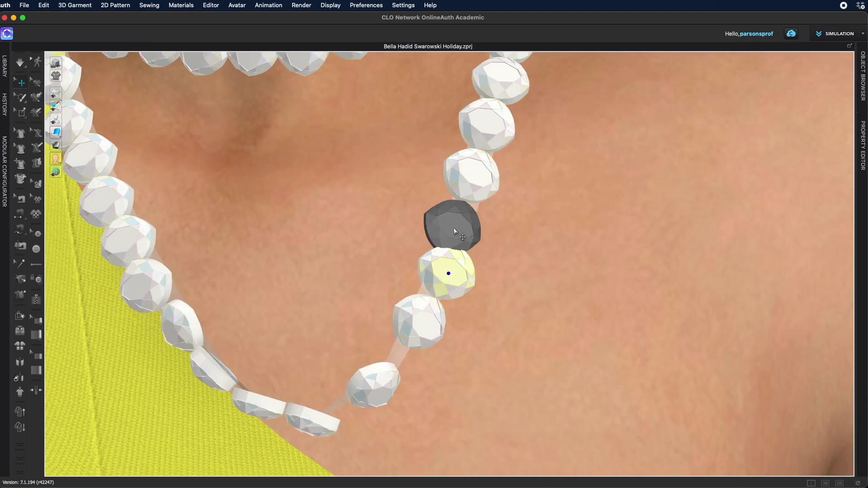
# Place additional rhinestones along the long necklace's front, around the back of the neck and in the remaining gap on the chest
pyautogui.click(431, 277)
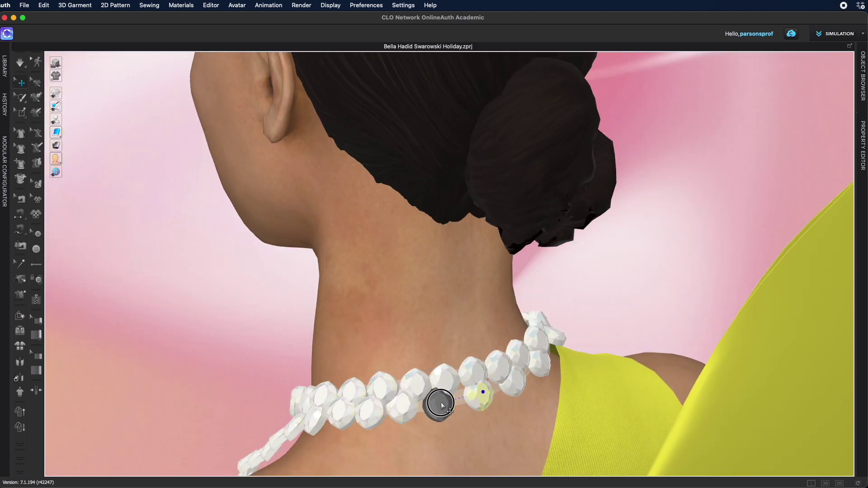
pyautogui.click(438, 403)
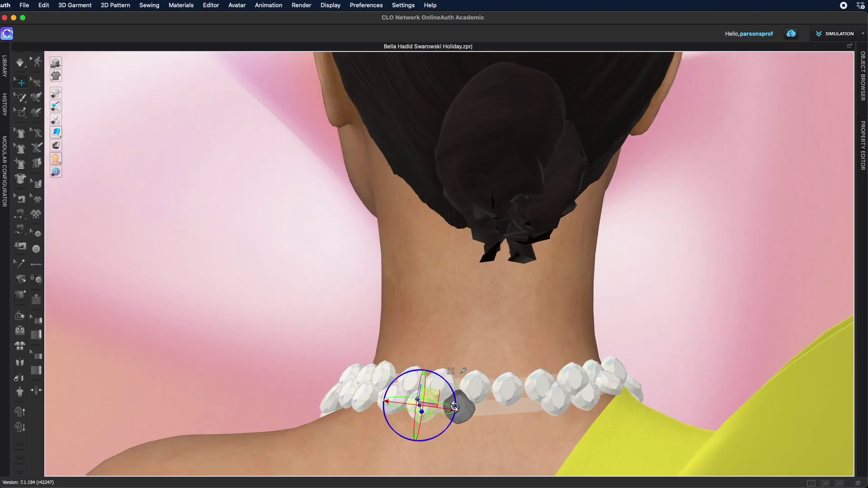
pyautogui.click(479, 402)
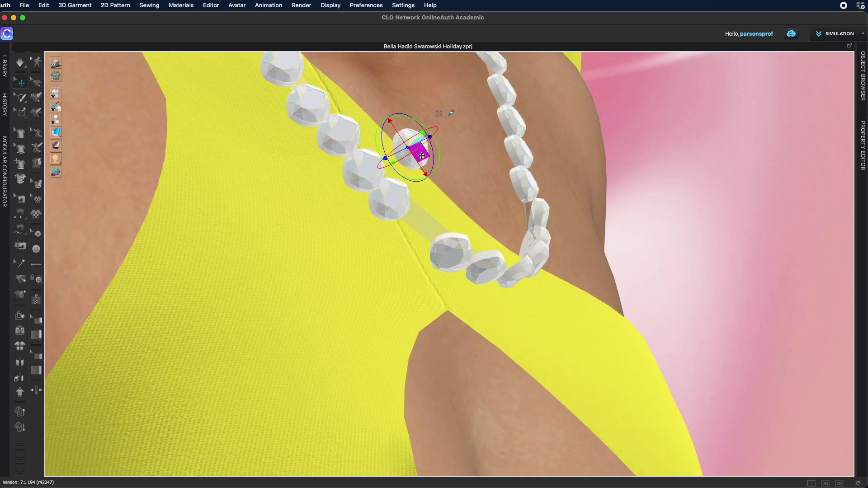
pyautogui.click(441, 156)
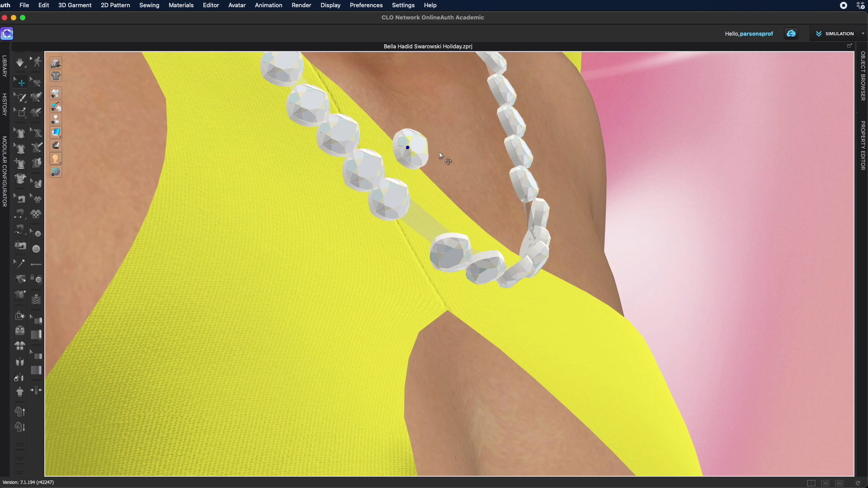
pyautogui.click(419, 223)
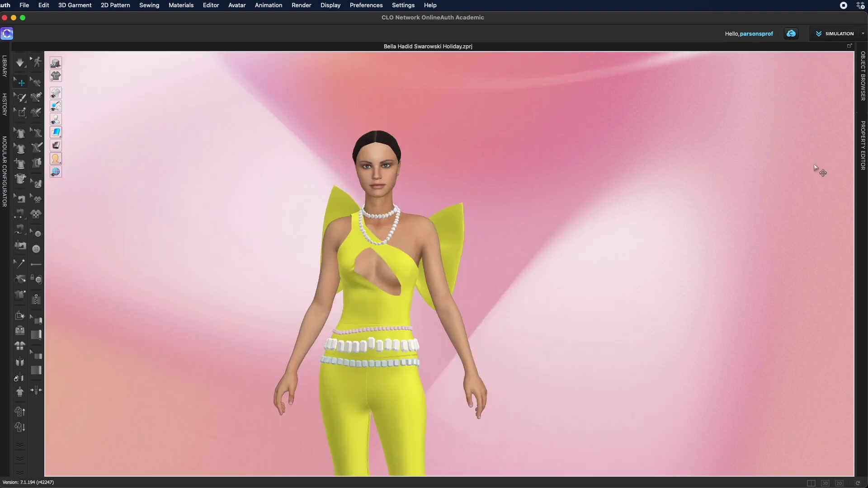
# Show the fabric and property settings and check the layered necklaces in the pink jumpsuit reference photo in Preview
pyautogui.click(864, 146)
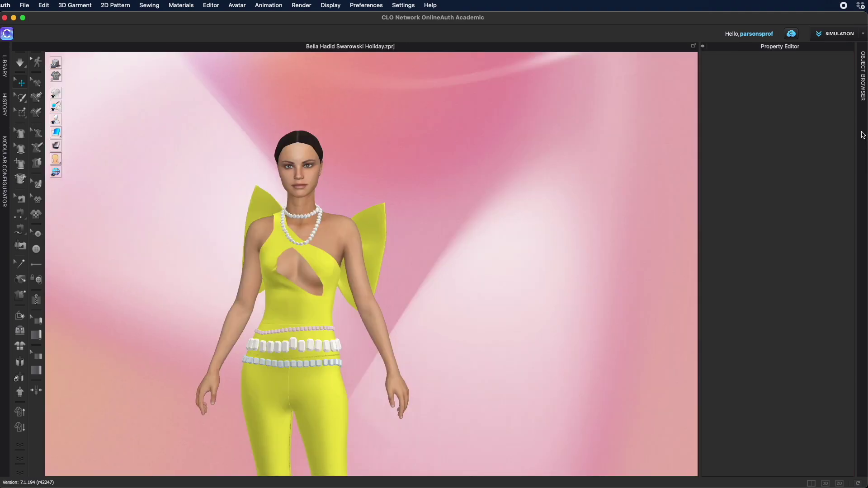
pyautogui.click(861, 91)
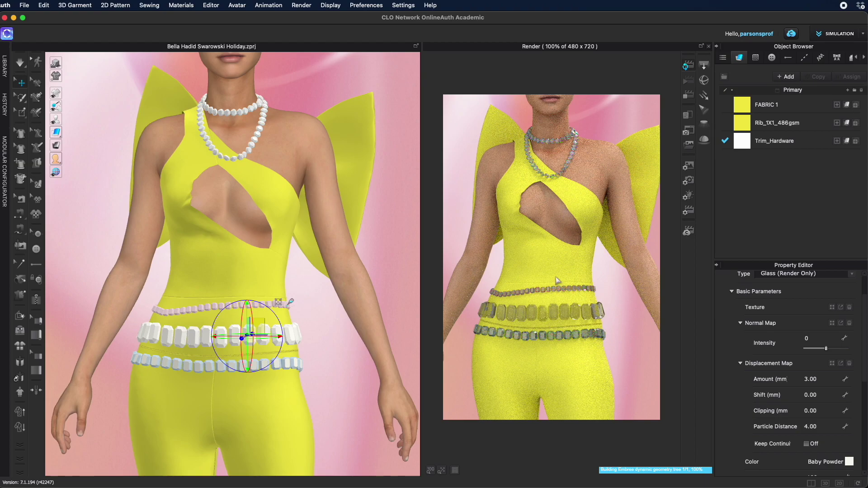
pyautogui.press('super+Tab')
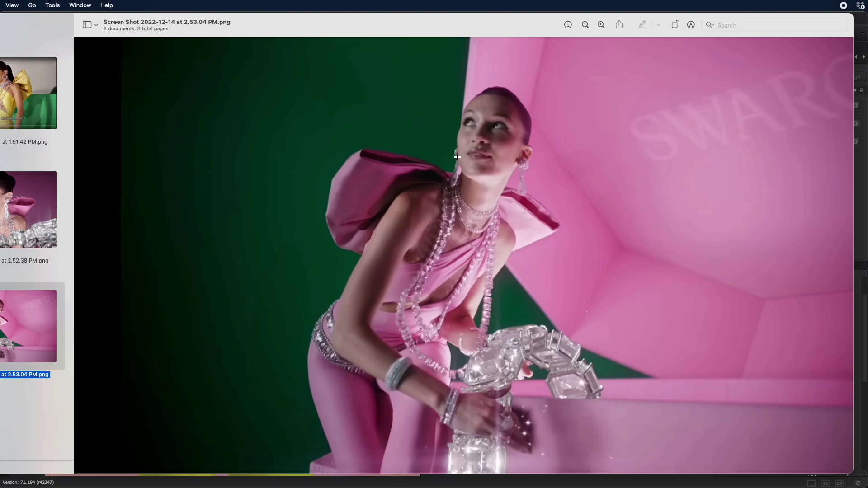
pyautogui.press('super+Tab')
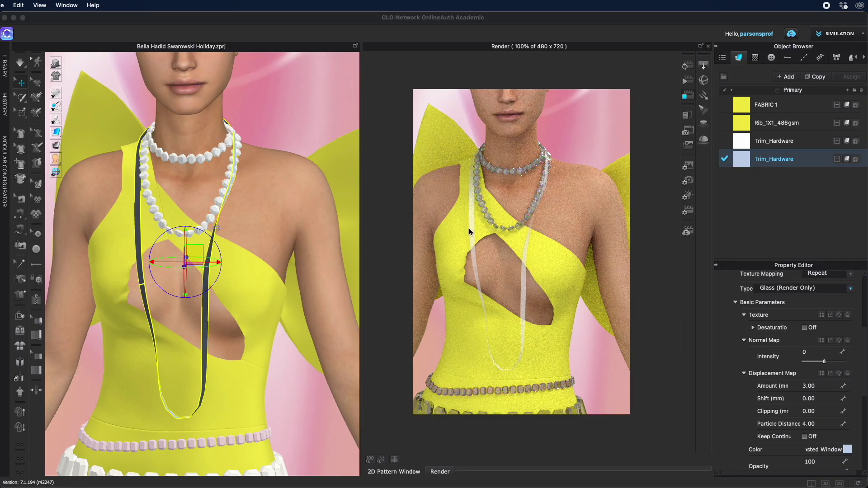
# Render the outfit and try the Gem and Light material types on the new longer strip, returning it to Gem
pyautogui.click(689, 68)
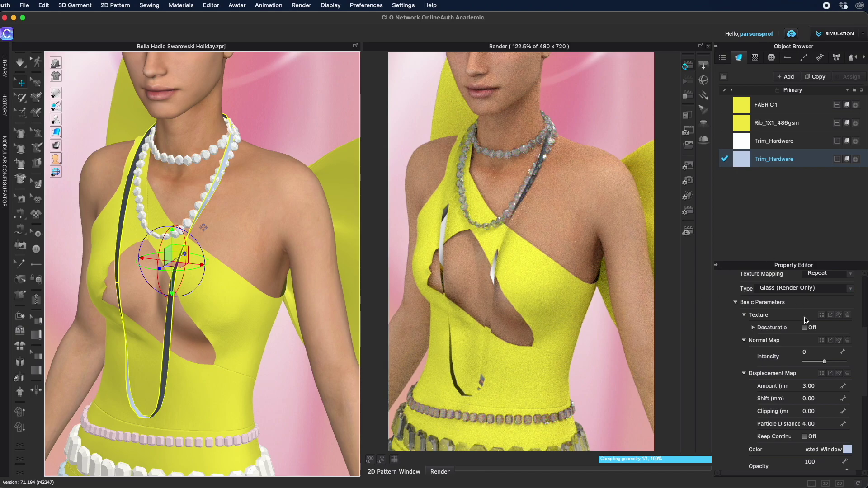
pyautogui.click(850, 293)
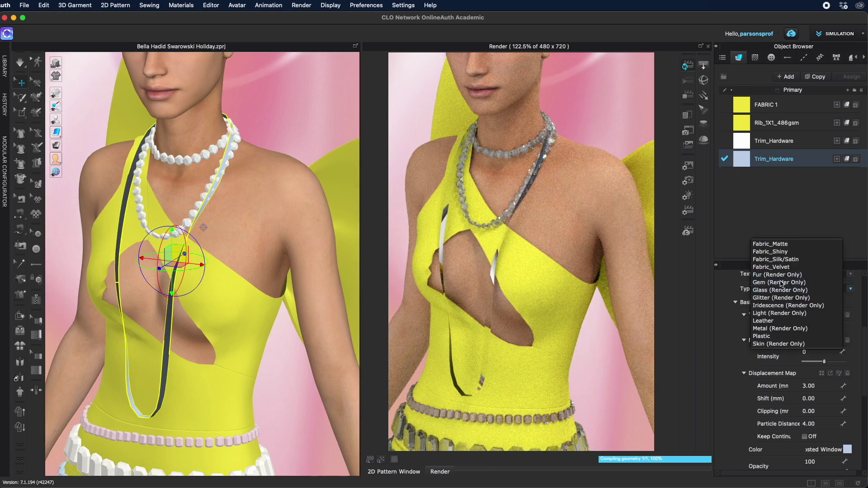
pyautogui.click(777, 290)
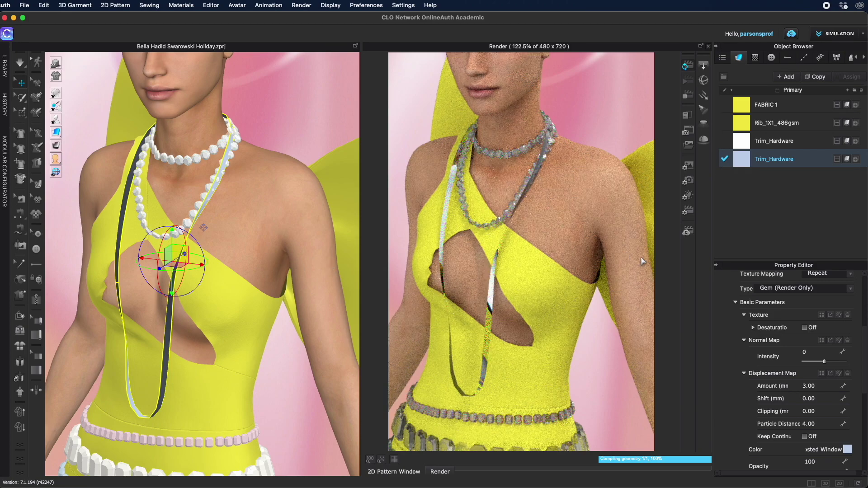
pyautogui.click(850, 288)
pyautogui.click(769, 322)
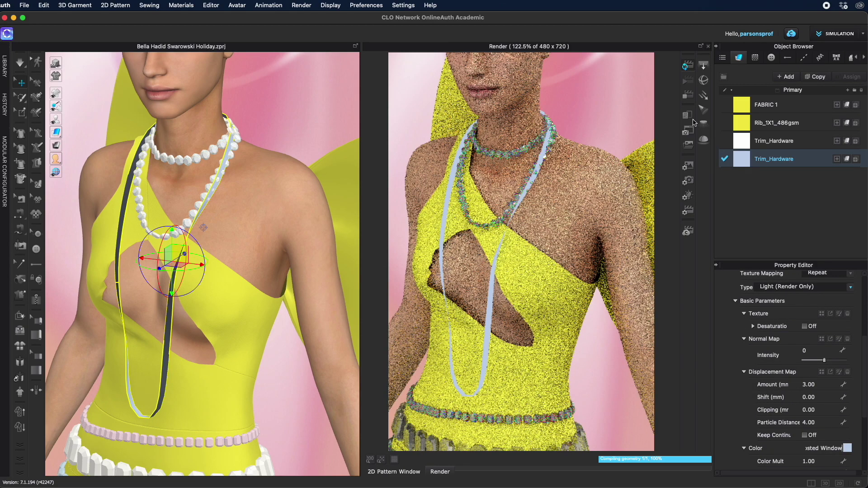
pyautogui.click(841, 287)
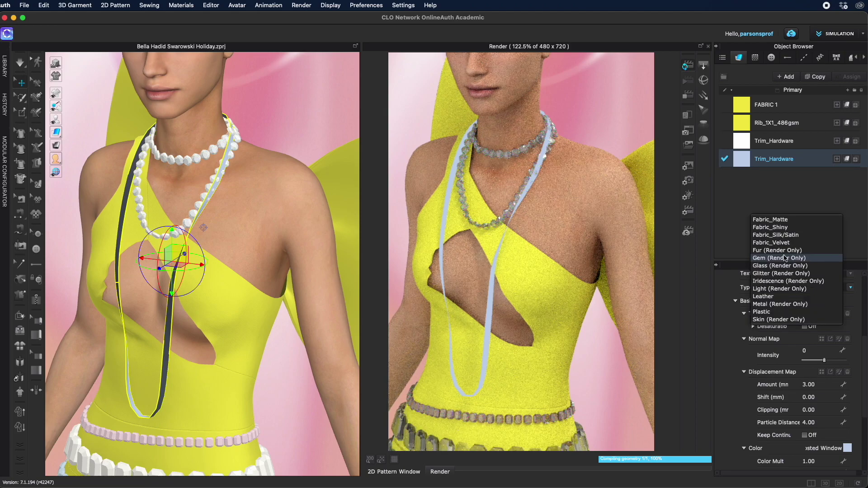
pyautogui.click(770, 256)
pyautogui.click(850, 288)
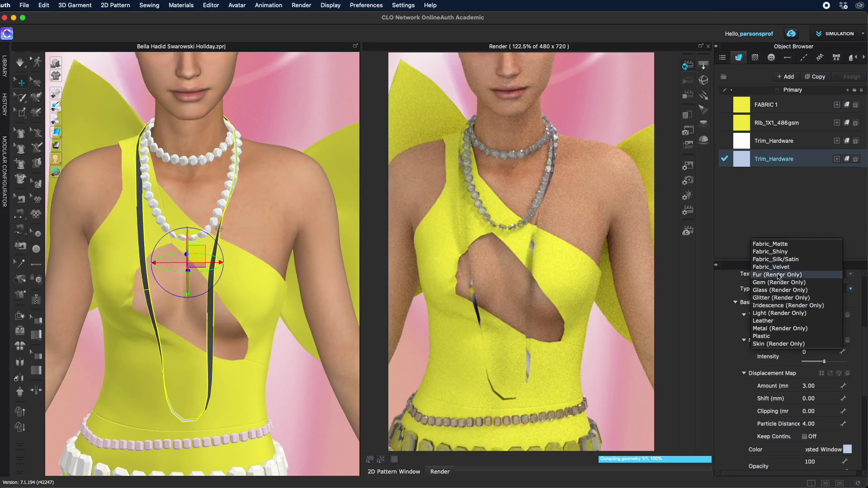
pyautogui.click(775, 286)
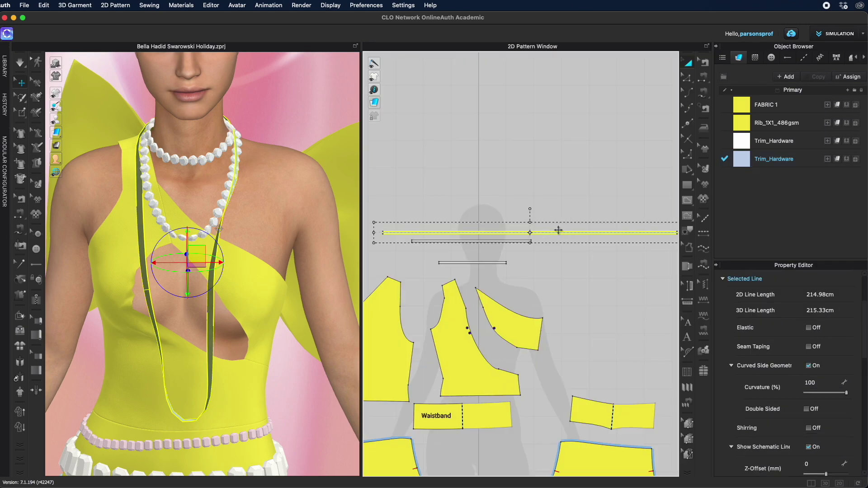
# Paste a duplicate of the longer strip about 6.67 cm above the original pattern and simulate it
pyautogui.press('super+v')
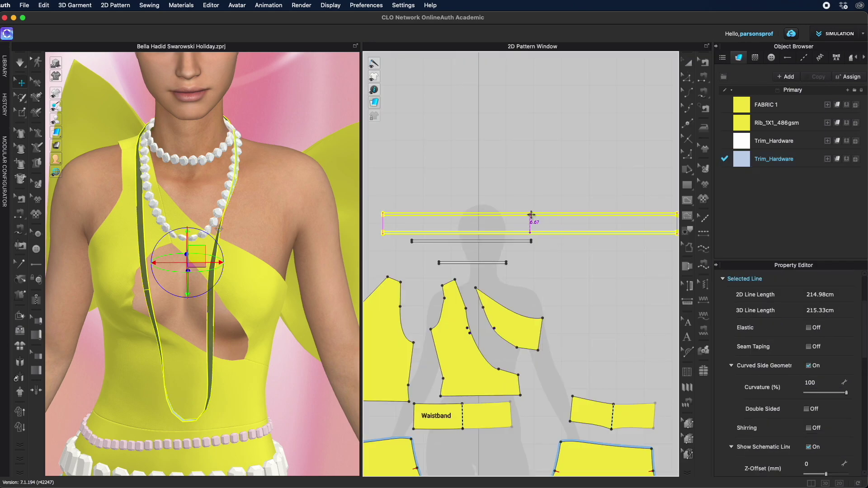
pyautogui.click(530, 214)
pyautogui.press('space')
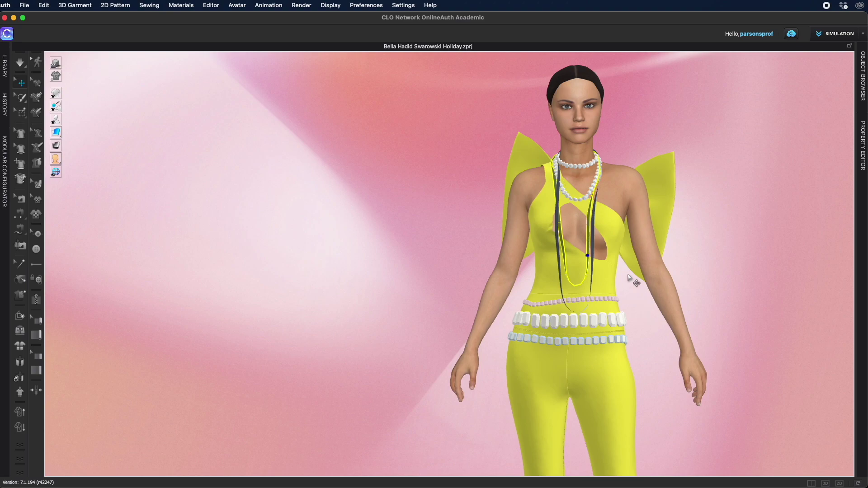
# Reset the selected strip's 2D arrangement so it lies flat, and move it into the empty space beside the avatar
pyautogui.rightClick(587, 245)
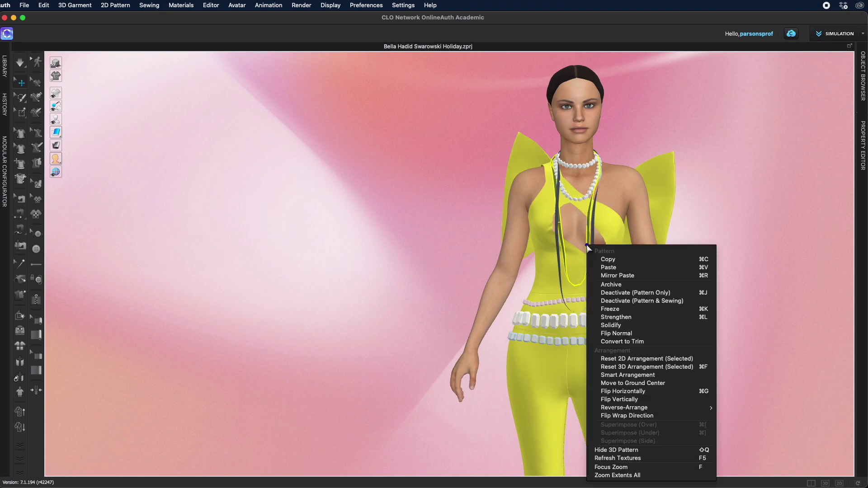
pyautogui.click(631, 359)
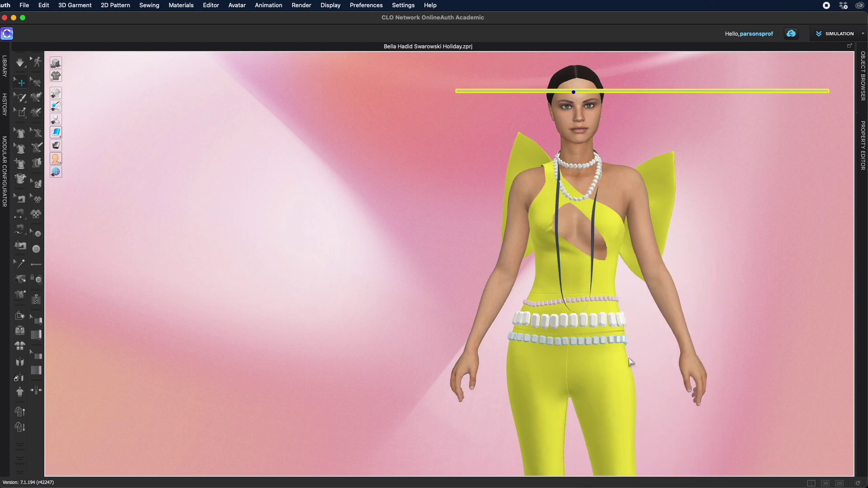
pyautogui.moveTo(676, 98); pyautogui.dragTo(303, 253)
pyautogui.moveTo(252, 219); pyautogui.dragTo(445, 254, button='middle')
pyautogui.scroll(3, 430, 248)
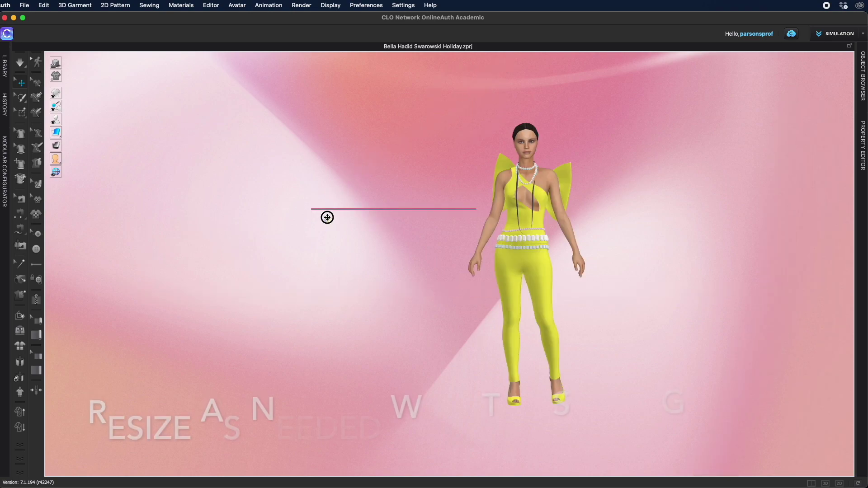
# Position a rhinestone at the end of the flat strip and choose a PANTONE(R) FHI Polyester TSX shade for it
pyautogui.scroll(5, 325, 215)
pyautogui.click(337, 264)
pyautogui.moveTo(305, 262); pyautogui.dragTo(324, 300)
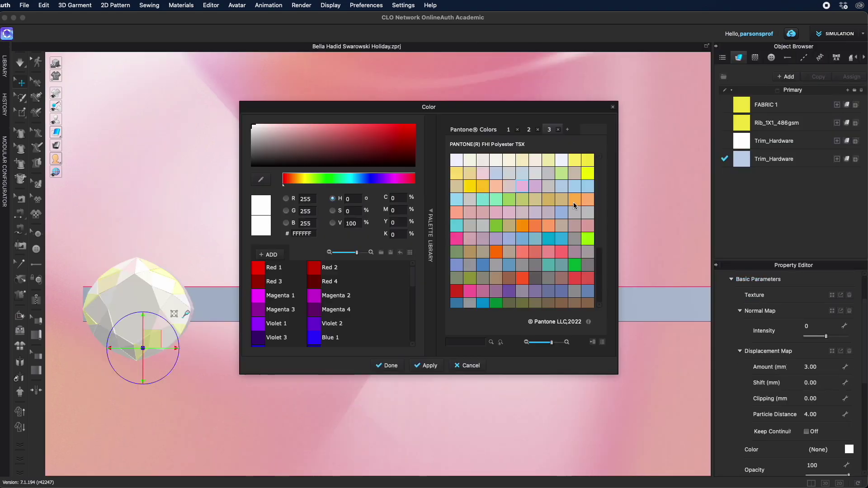
pyautogui.click(574, 202)
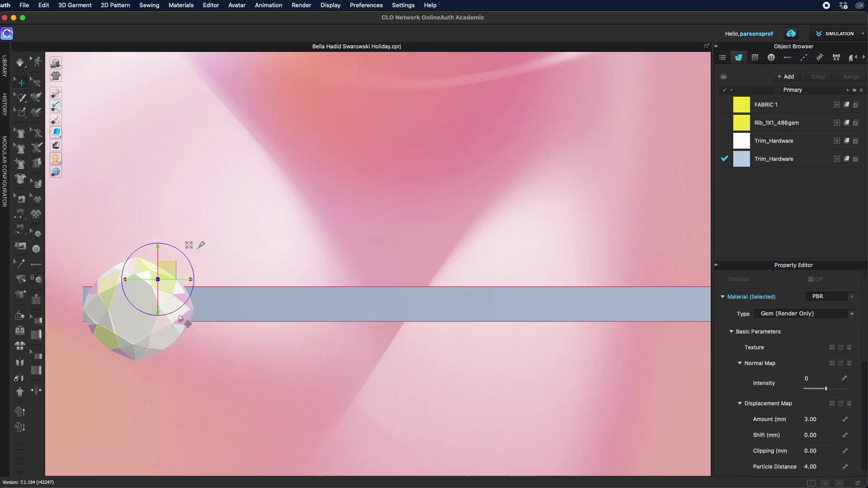
# Select individual facets of the rhinestone for separate material editing
pyautogui.click(179, 315)
pyautogui.click(181, 330)
pyautogui.click(139, 352)
pyautogui.click(130, 354)
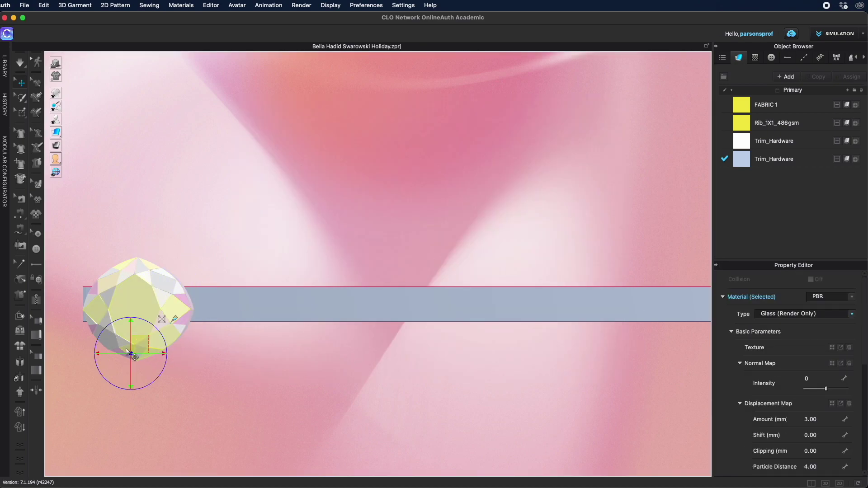
pyautogui.click(122, 340)
pyautogui.press('F6')
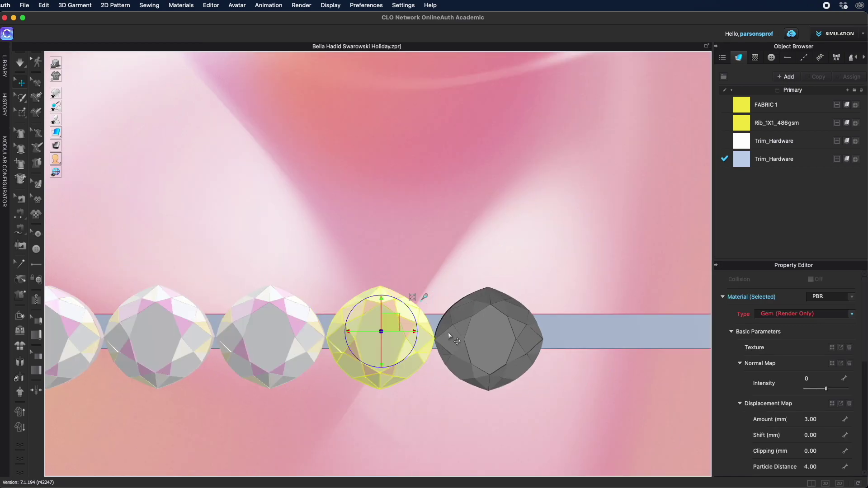
# Paste copies of the tinted rhinestone side by side along the flat strip through to its end
pyautogui.scroll(-5, 448, 332)
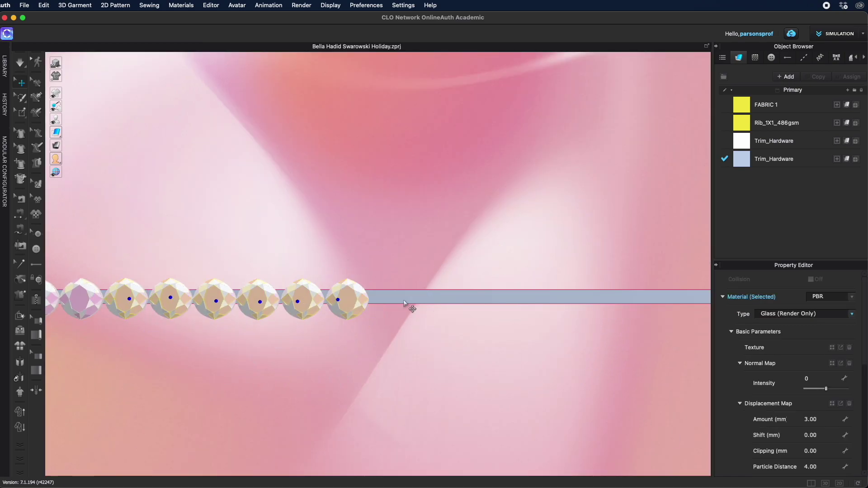
pyautogui.scroll(5, 404, 301)
pyautogui.press('super+v')
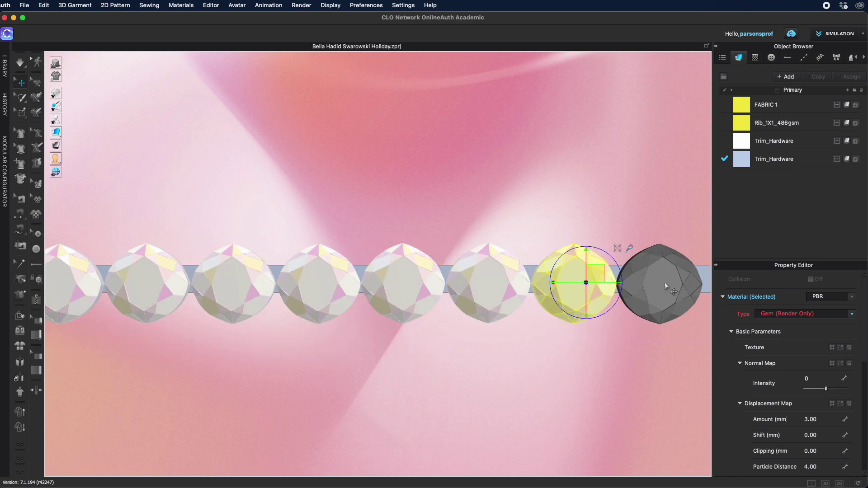
pyautogui.click(664, 283)
pyautogui.press('super+v')
pyautogui.click(360, 286)
pyautogui.press('super+v')
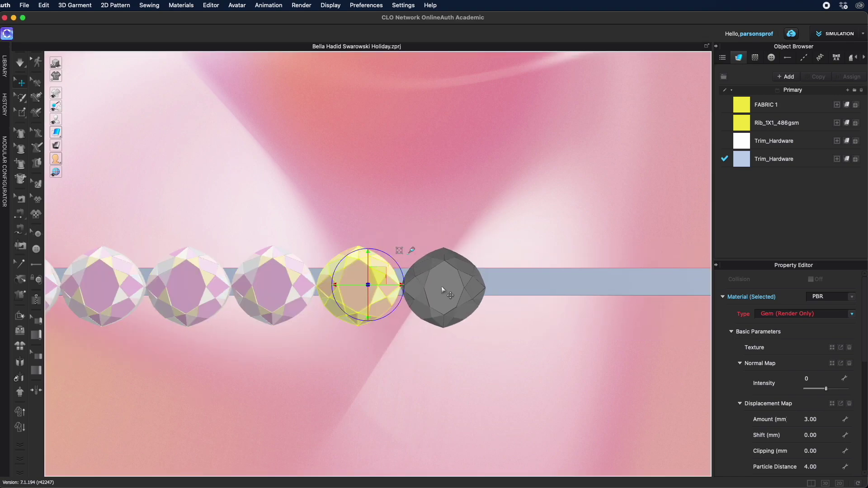
pyautogui.click(441, 286)
pyautogui.moveTo(518, 285); pyautogui.dragTo(369, 292, button='middle')
pyautogui.press('super+v')
pyautogui.click(370, 292)
pyautogui.press('super+v')
pyautogui.scroll(-10, 289, 303)
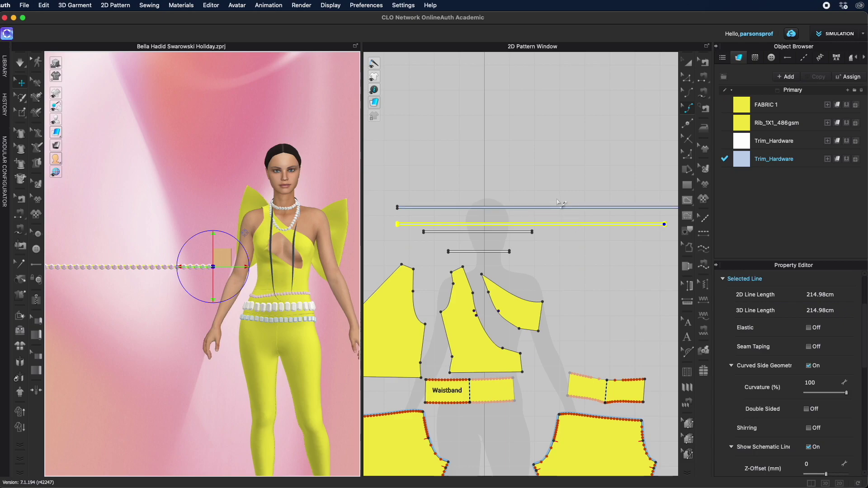
# Select the long rhinestone strip in the 2D pattern and inspect the properties of its light-blue Trim_Hardware fabric
pyautogui.scroll(3, 559, 203)
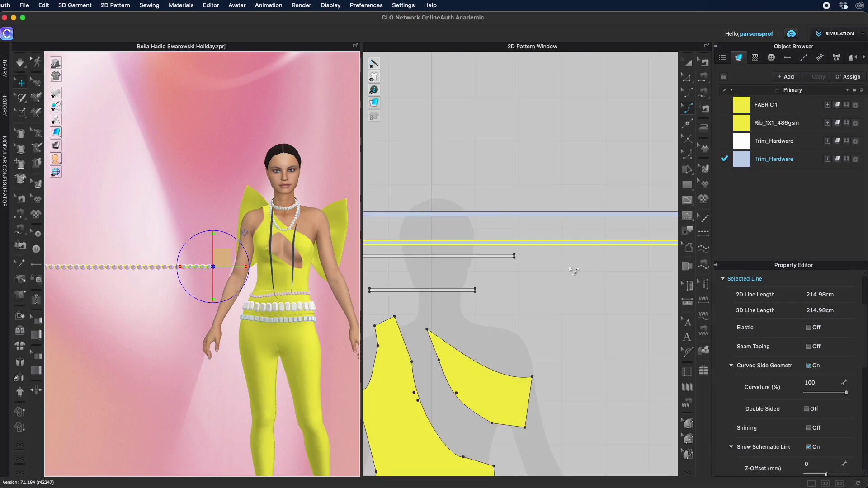
pyautogui.click(691, 63)
pyautogui.moveTo(513, 234); pyautogui.dragTo(512, 230)
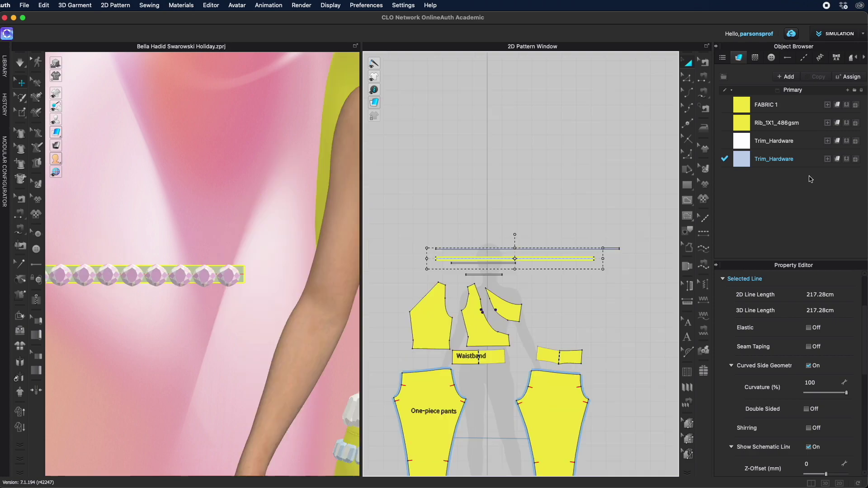
pyautogui.click(817, 160)
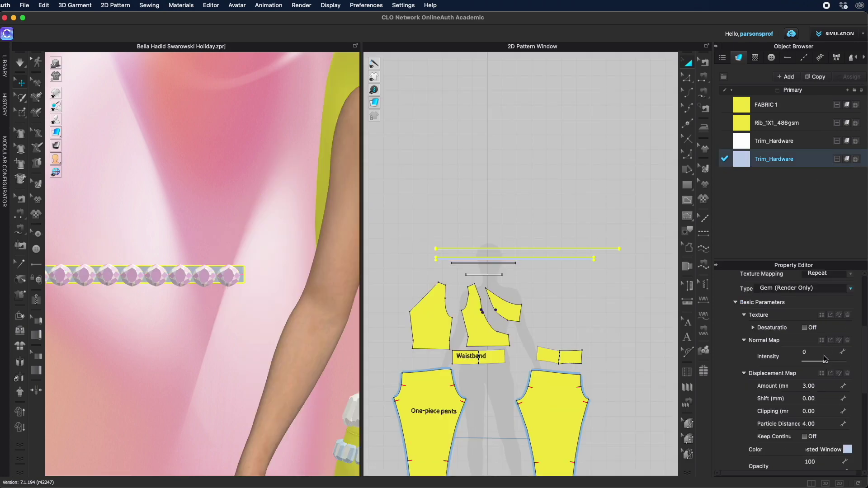
pyautogui.scroll(-2, 826, 359)
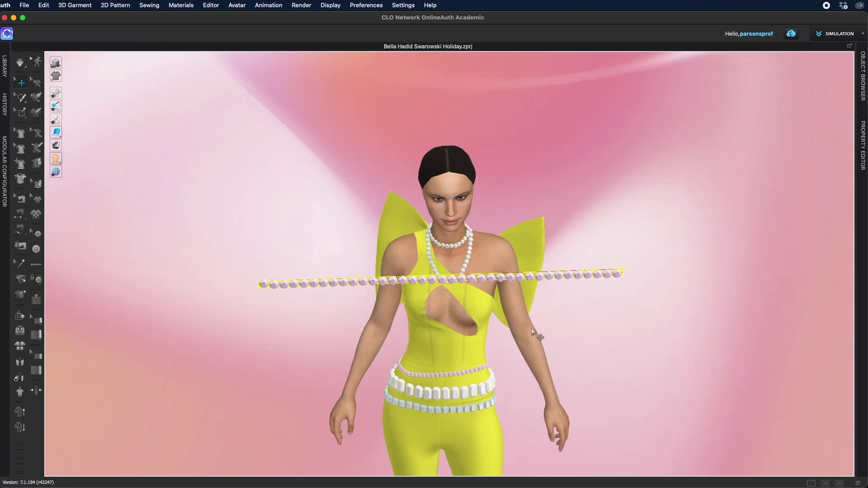
# Sew the two short ends of the rhinestone strip to each other to form a closed loop
pyautogui.scroll(4, 382, 219)
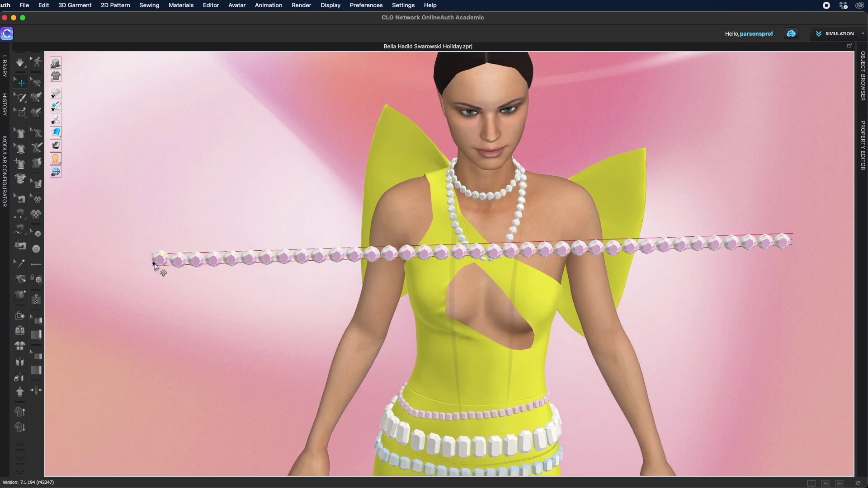
pyautogui.moveTo(268, 308); pyautogui.dragTo(487, 308, button='right')
pyautogui.moveTo(185, 321); pyautogui.dragTo(610, 285, button='middle')
pyautogui.moveTo(611, 285); pyautogui.dragTo(612, 283, button='right')
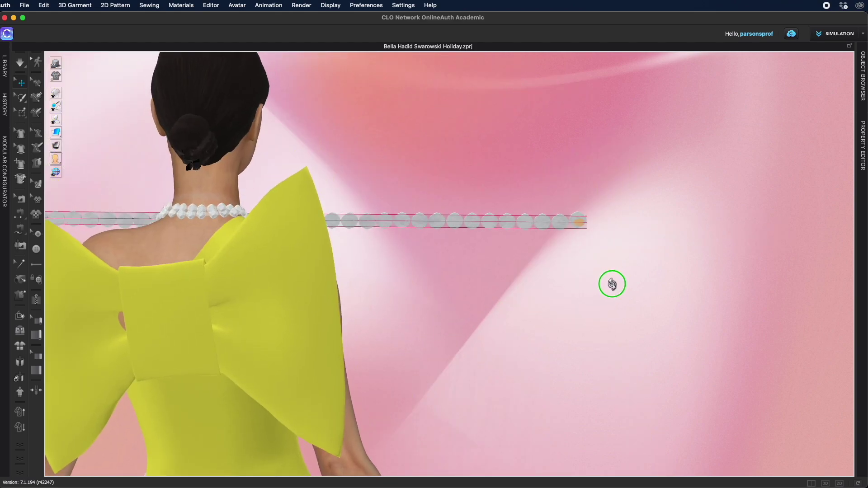
pyautogui.moveTo(550, 270); pyautogui.dragTo(850, 269, button='middle')
pyautogui.click(286, 217)
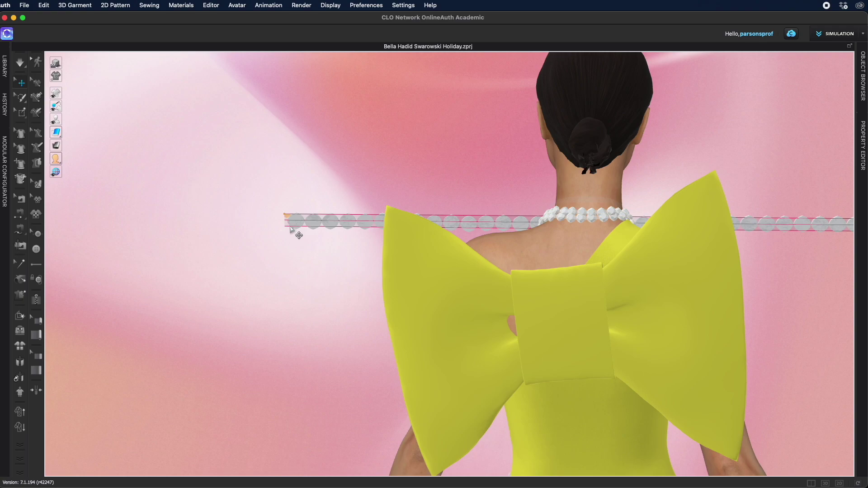
# Simulate the sewn rhinestone strip and pull its two ends in towards the avatar's head
pyautogui.click(519, 331)
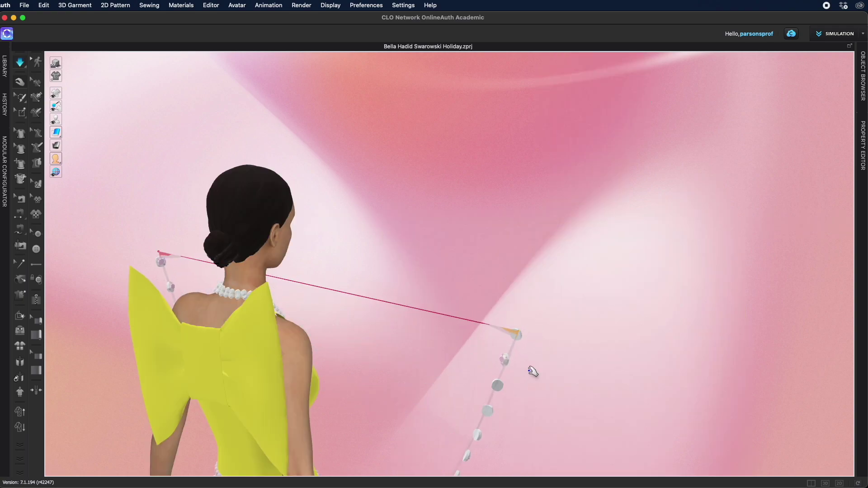
pyautogui.moveTo(533, 372); pyautogui.dragTo(266, 234, button='right')
pyautogui.moveTo(263, 233); pyautogui.dragTo(374, 204)
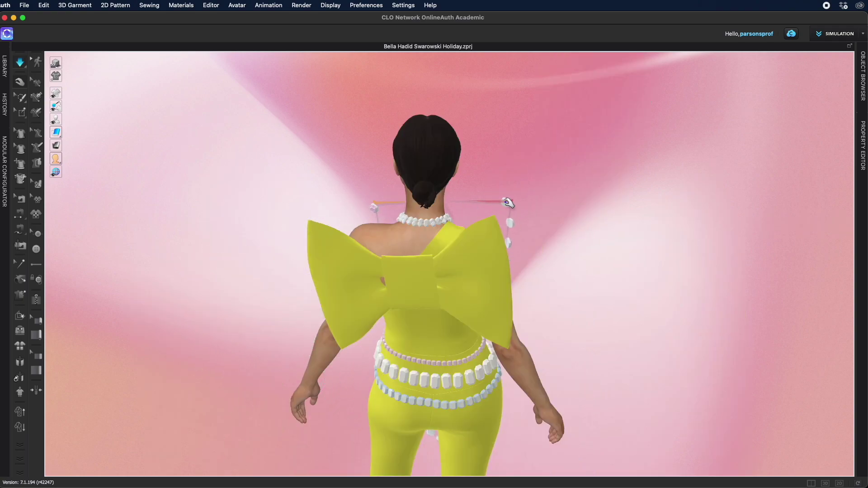
pyautogui.moveTo(511, 201); pyautogui.dragTo(461, 208)
pyautogui.moveTo(502, 106); pyautogui.dragTo(515, 106)
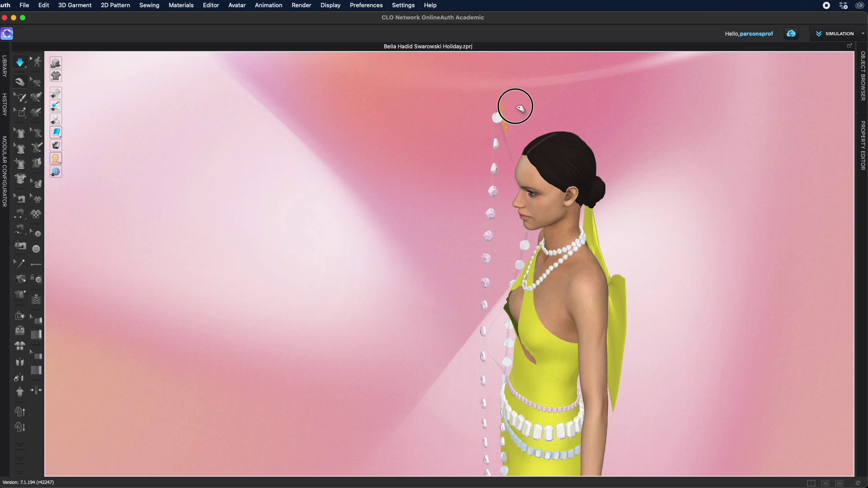
pyautogui.moveTo(490, 110); pyautogui.dragTo(769, 268, button='right')
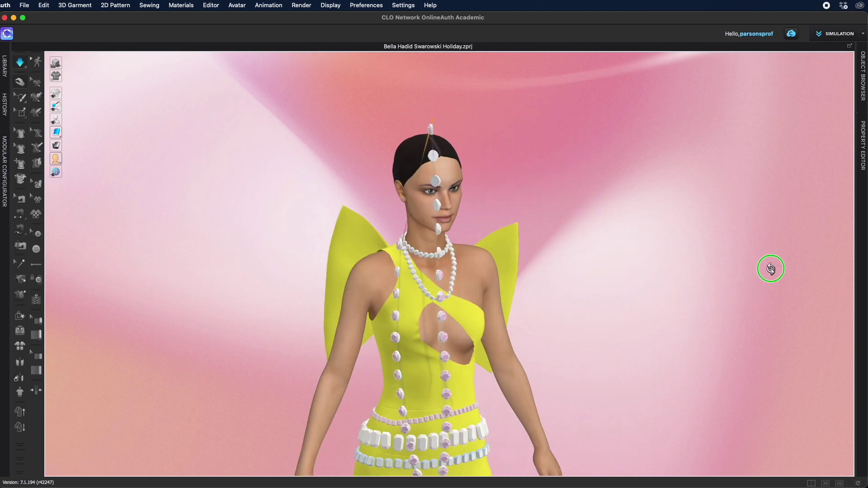
# Pull the strip's ends over the head to the back of the neck and stop the simulation
pyautogui.moveTo(409, 218); pyautogui.dragTo(435, 359, button='right')
pyautogui.moveTo(446, 158); pyautogui.dragTo(310, 188)
pyautogui.moveTo(369, 288); pyautogui.dragTo(365, 282)
pyautogui.moveTo(362, 280); pyautogui.dragTo(347, 166, button='right')
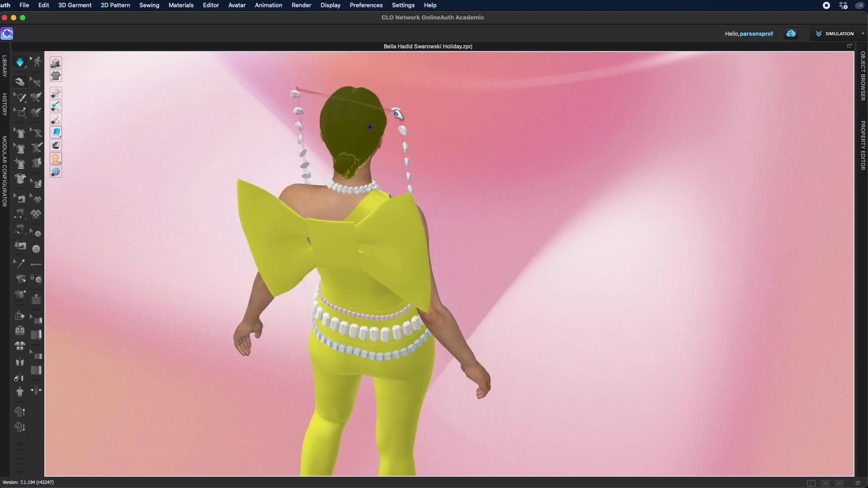
pyautogui.moveTo(397, 112); pyautogui.dragTo(360, 183)
pyautogui.moveTo(394, 158); pyautogui.dragTo(445, 174, button='right')
pyautogui.moveTo(299, 125); pyautogui.dragTo(346, 198)
pyautogui.press('space')
# Resume the simulation and pull the raised end down so the strip hangs around the neck as a long necklace
pyautogui.moveTo(456, 178); pyautogui.dragTo(592, 159, button='right')
pyautogui.moveTo(385, 271); pyautogui.dragTo(476, 285, button='right')
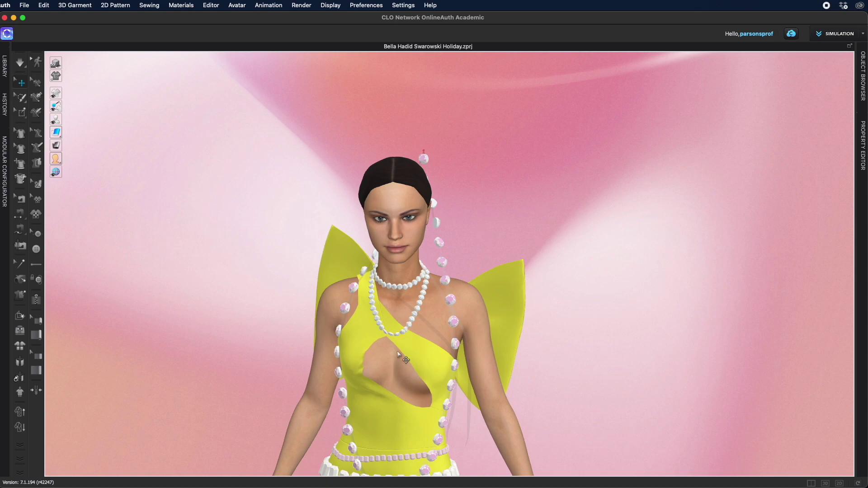
pyautogui.moveTo(540, 323); pyautogui.dragTo(473, 328, button='right')
pyautogui.press('space')
pyautogui.moveTo(408, 174); pyautogui.dragTo(320, 262)
pyautogui.press('8')
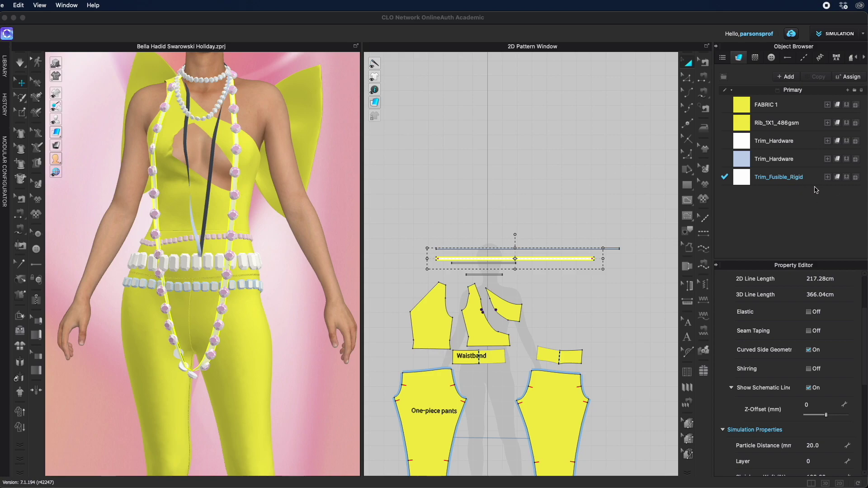
# Simulate the long necklace with the Trim_Fusible_Rigid fabric so that it stretches less
pyautogui.click(554, 260)
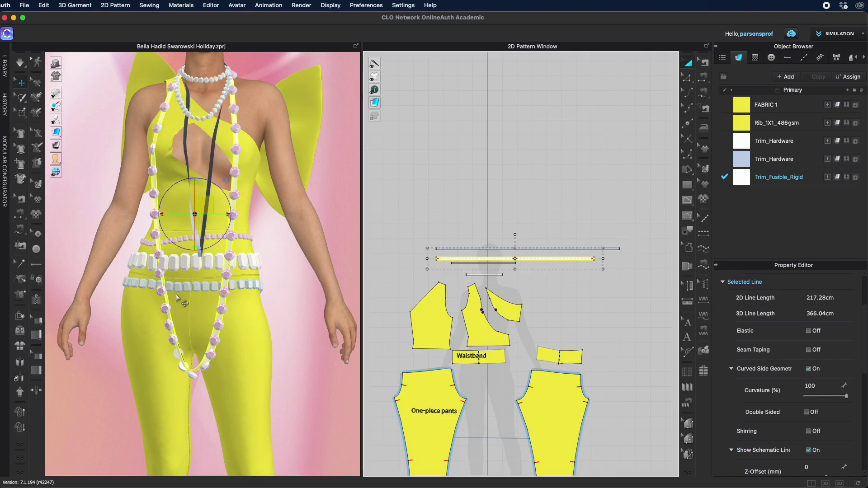
pyautogui.click(228, 267)
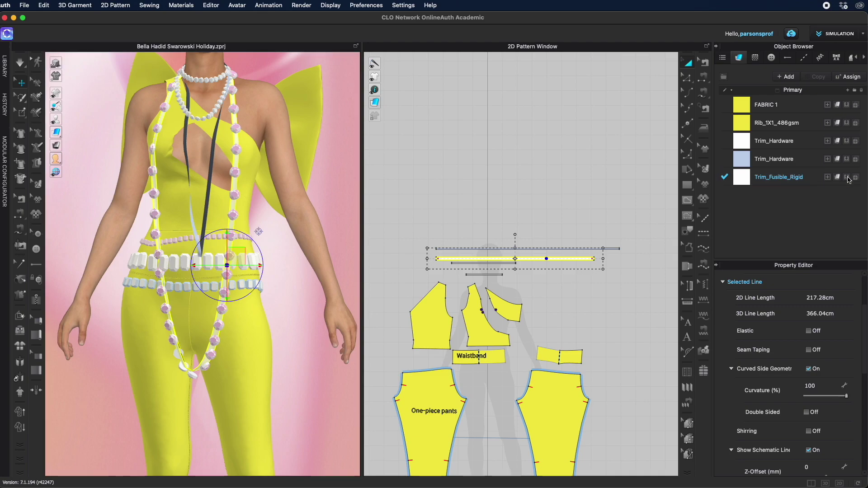
pyautogui.press('space')
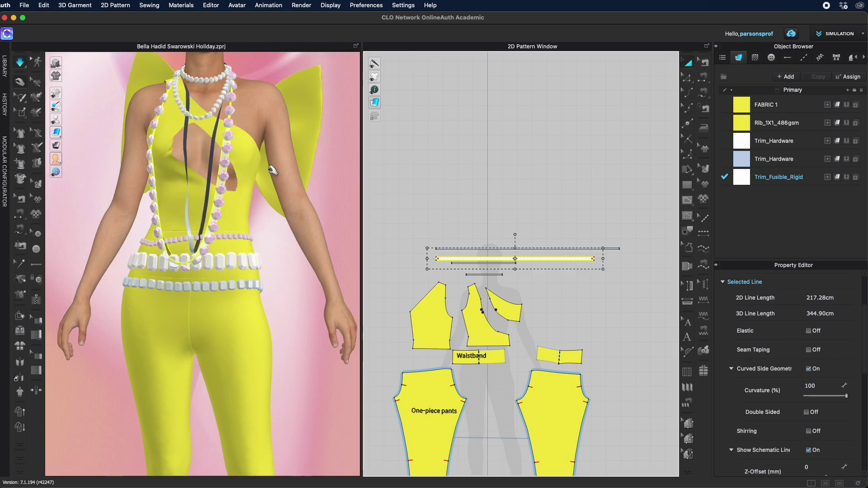
pyautogui.moveTo(274, 156); pyautogui.dragTo(151, 144, button='right')
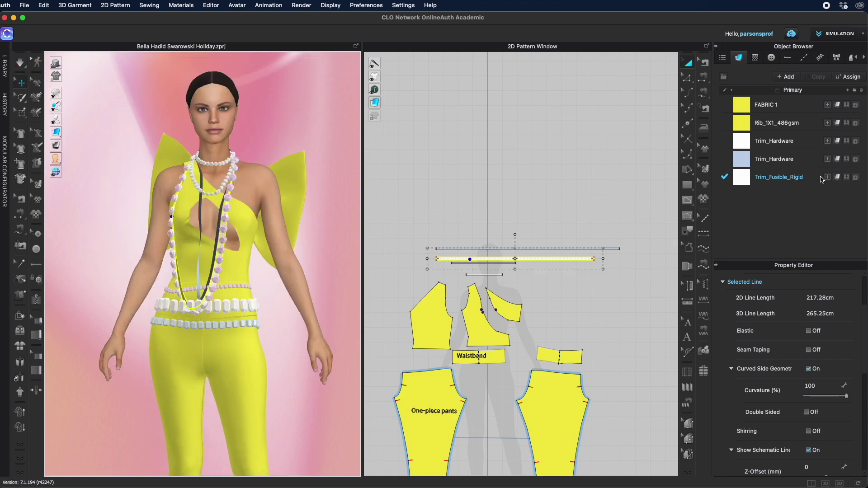
# Set the opacity of the Trim_Fusible_Rigid fabric to 5
pyautogui.click(822, 179)
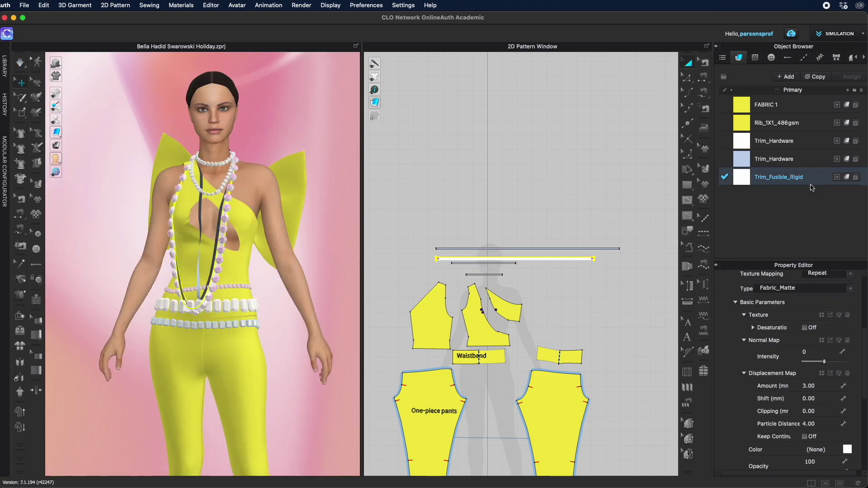
pyautogui.scroll(-3, 829, 376)
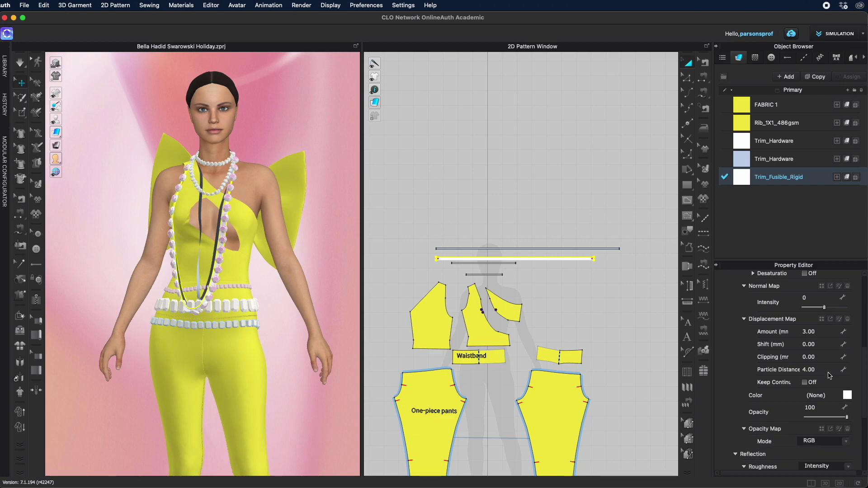
pyautogui.moveTo(847, 418); pyautogui.dragTo(806, 418)
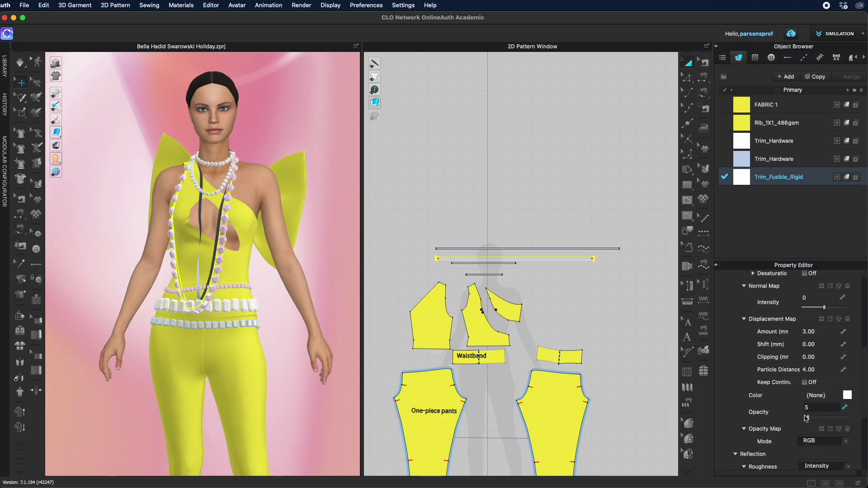
# Switch the 3D view to high-quality render display, frame the avatar's upper body and start a test render
pyautogui.click(421, 79)
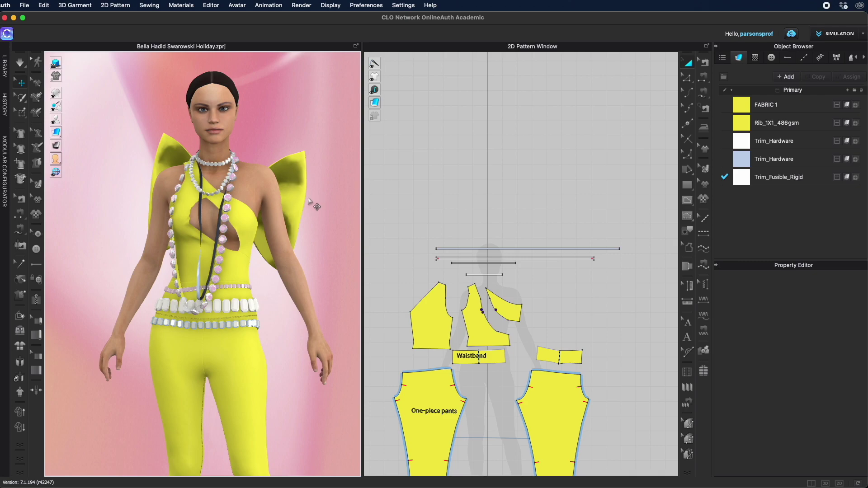
pyautogui.scroll(2, 350, 166)
pyautogui.scroll(-1, 293, 225)
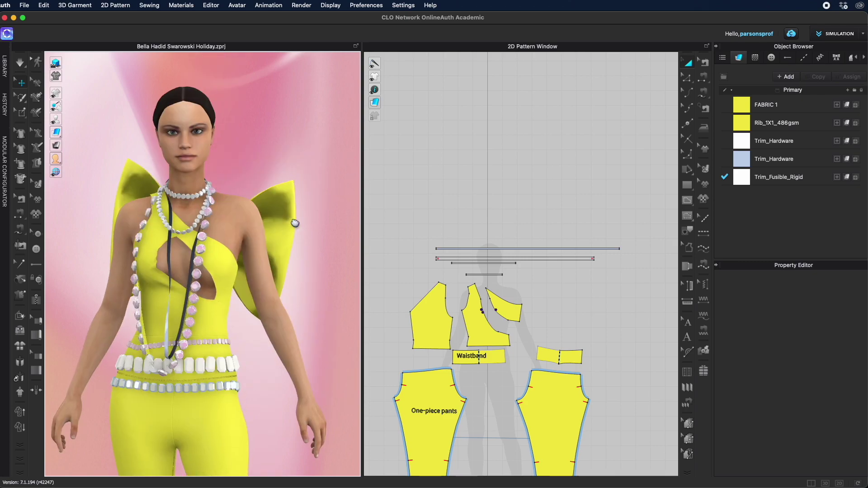
pyautogui.scroll(-1, 306, 196)
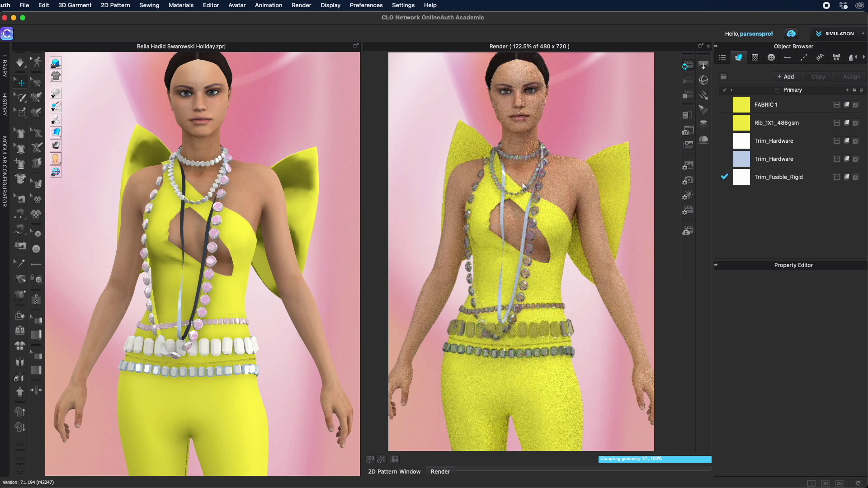
# Lower the opacity of the light-blue Trim_Hardware fabric on the thin hanging necklace strip
pyautogui.click(182, 219)
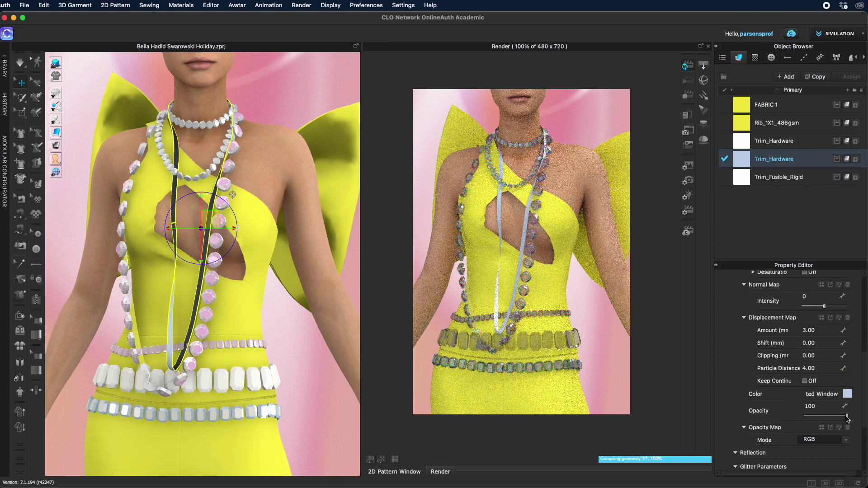
pyautogui.moveTo(847, 419); pyautogui.dragTo(816, 415)
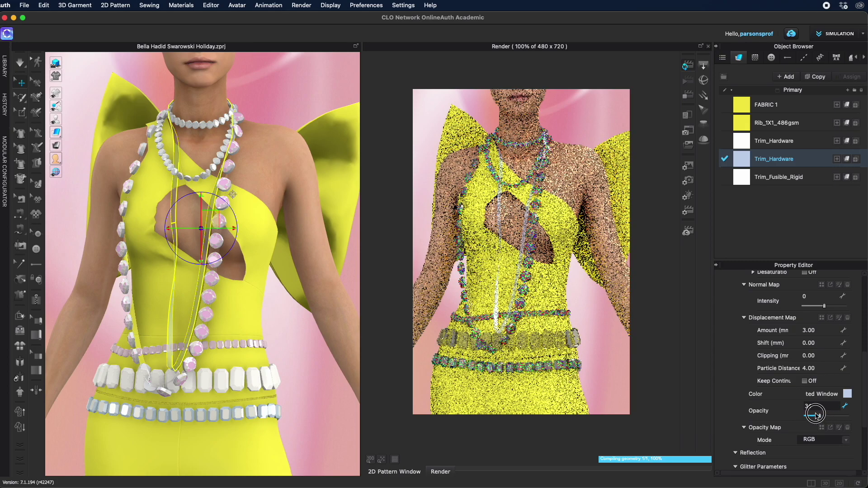